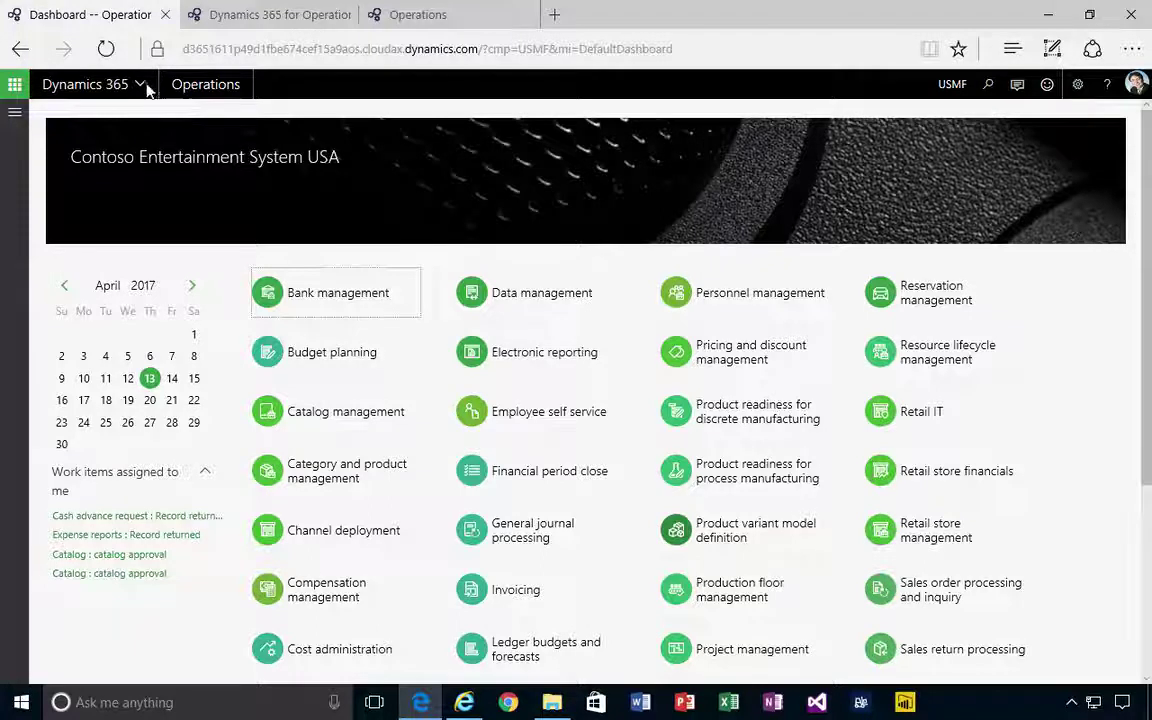
Step: Look at the pinned apps in the Operations app switcher and open the Dynamics 365 Home favorite in a new browser tab
left_click(145, 85)
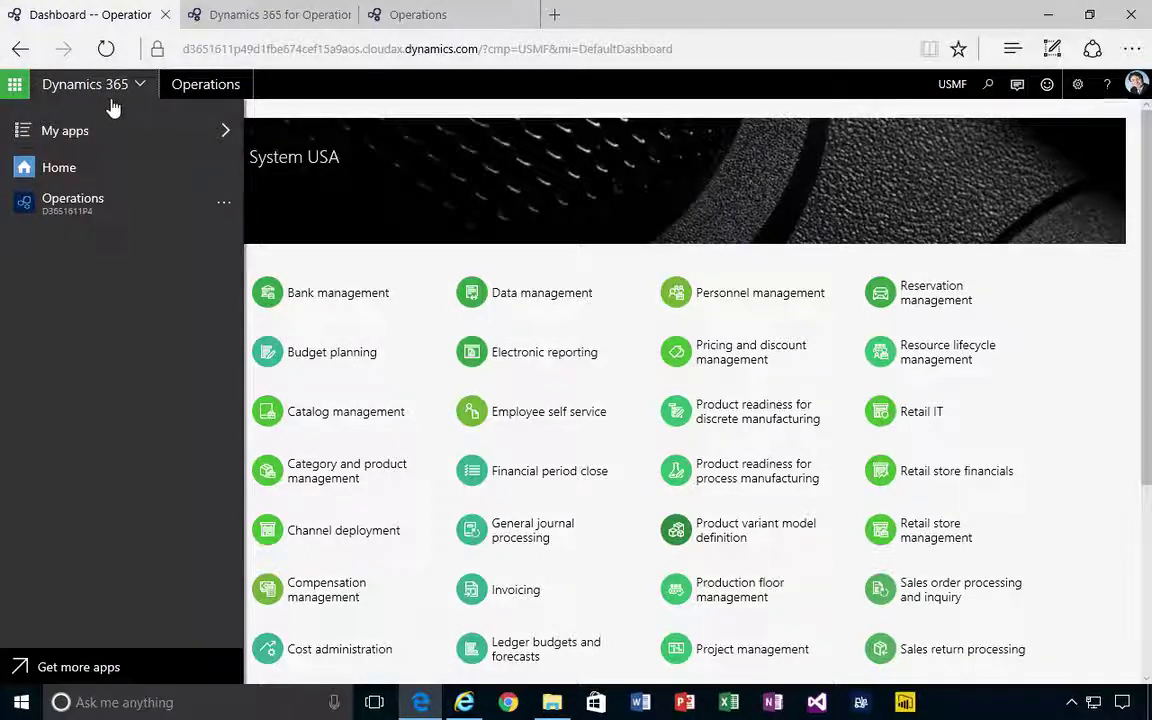
left_click(554, 14)
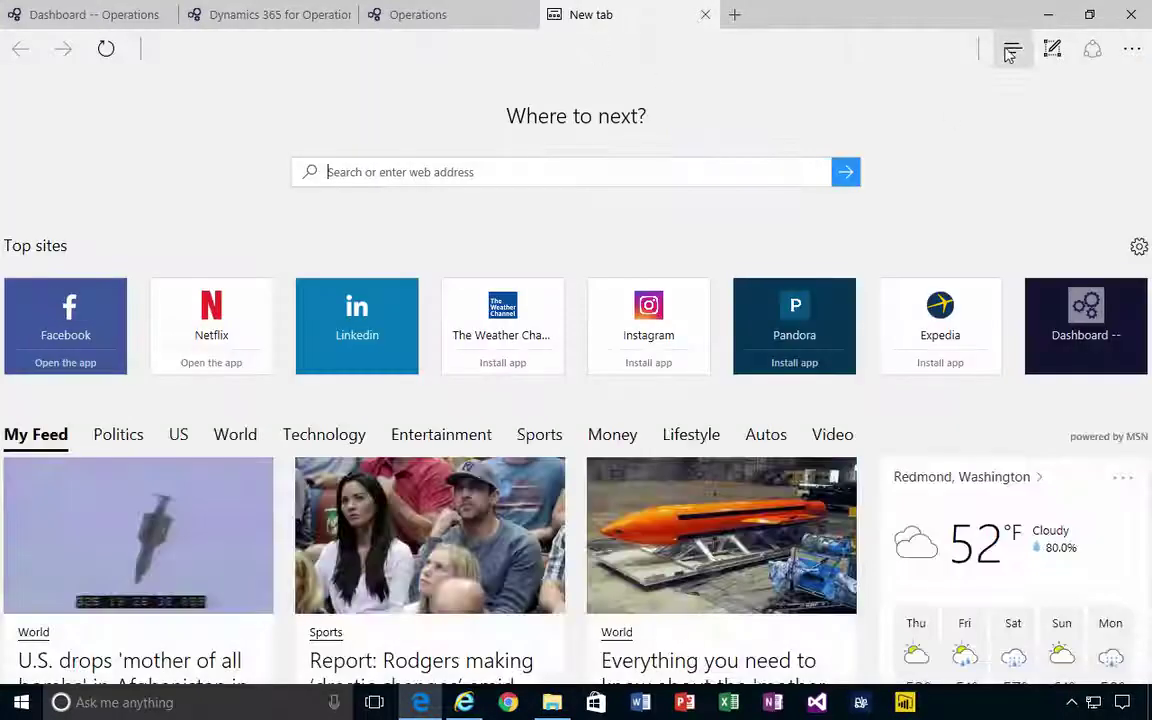
left_click(1008, 50)
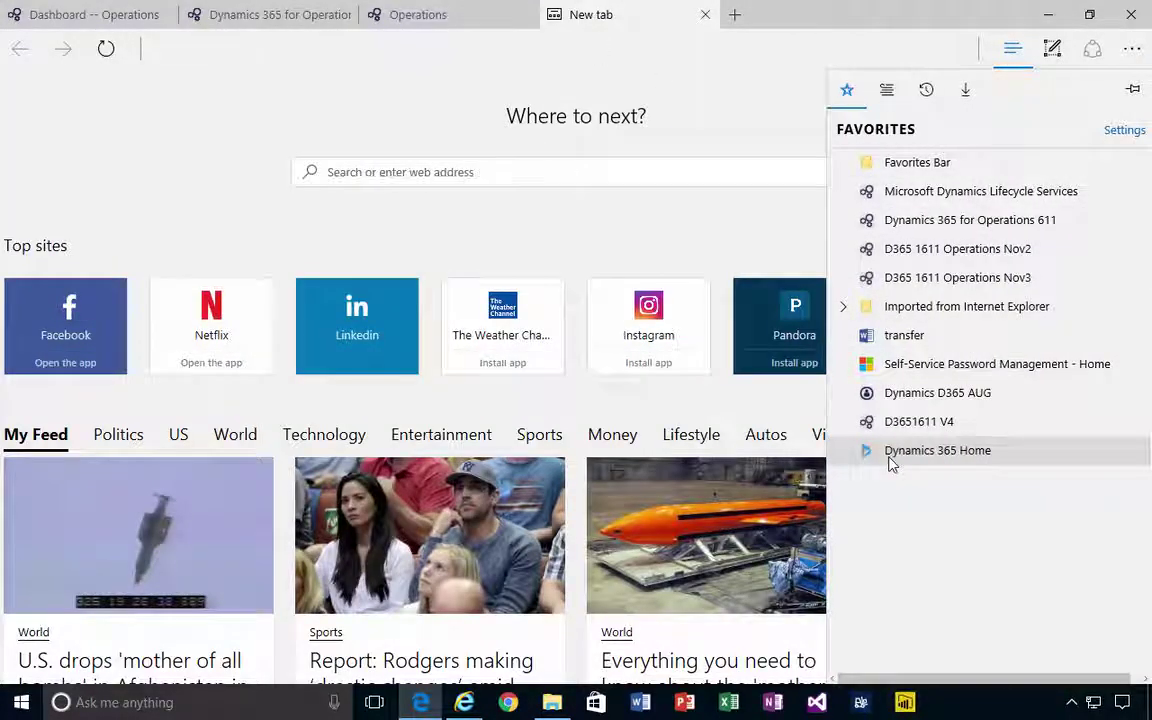
left_click(926, 459)
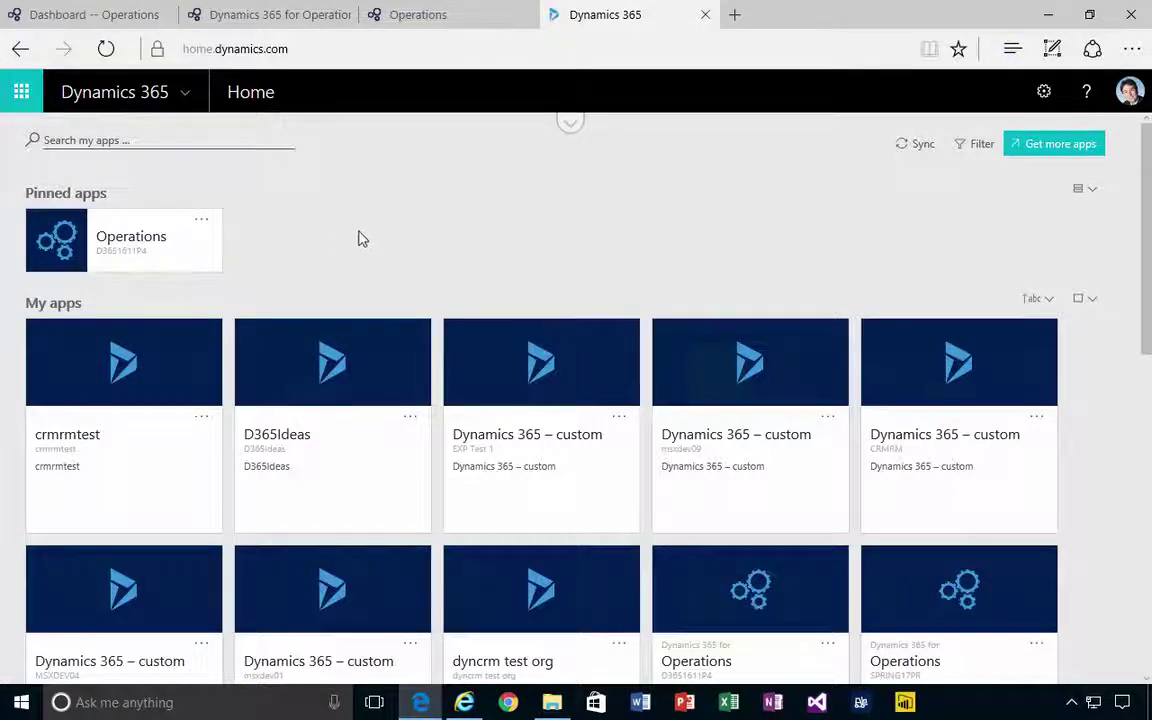
Step: Search the available apps on Dynamics 365 Home for D3651611P4
left_click(172, 135)
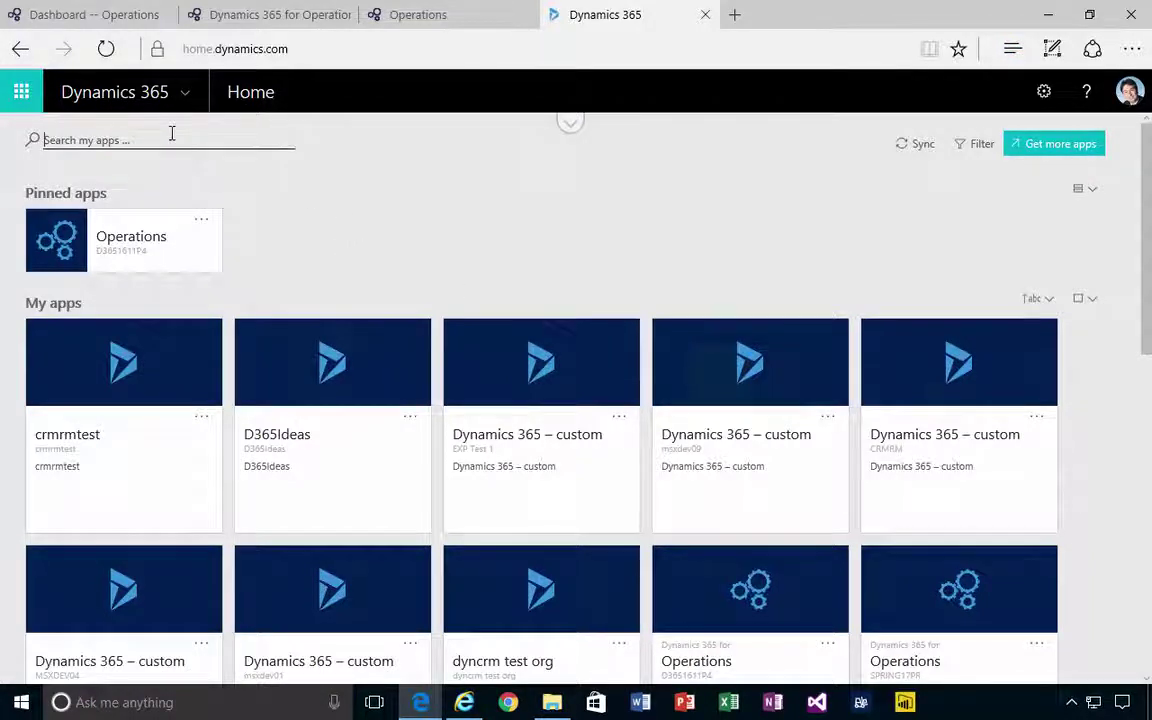
type("D365")
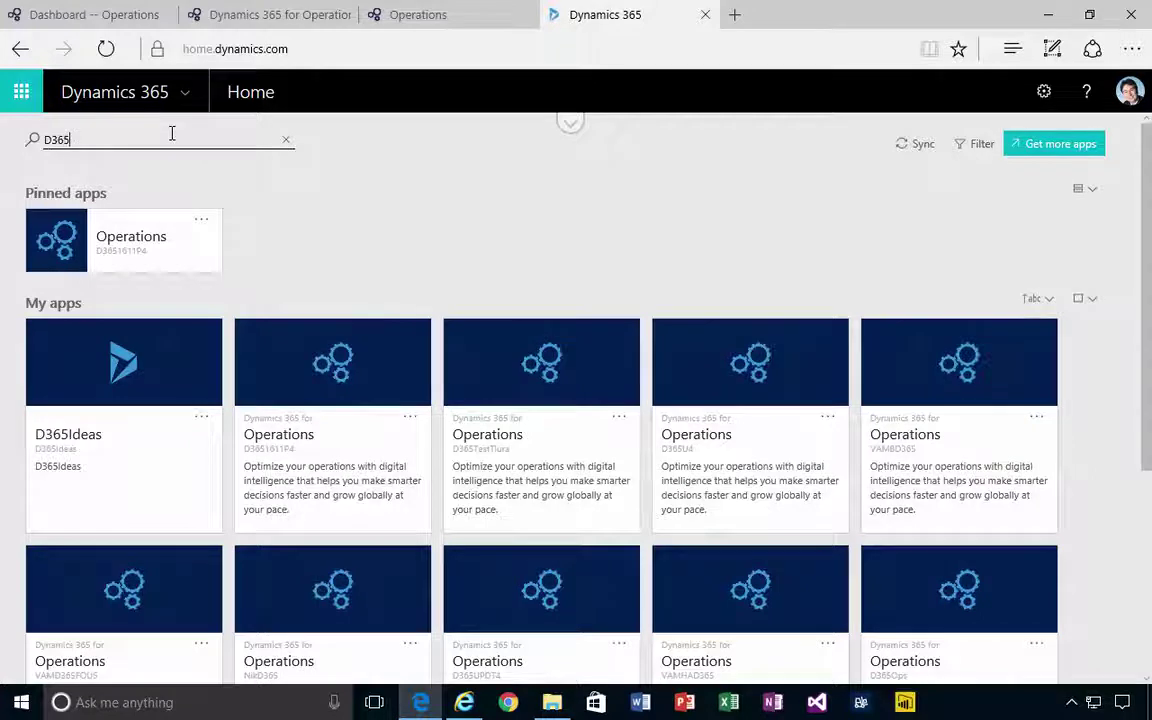
type("1611P4")
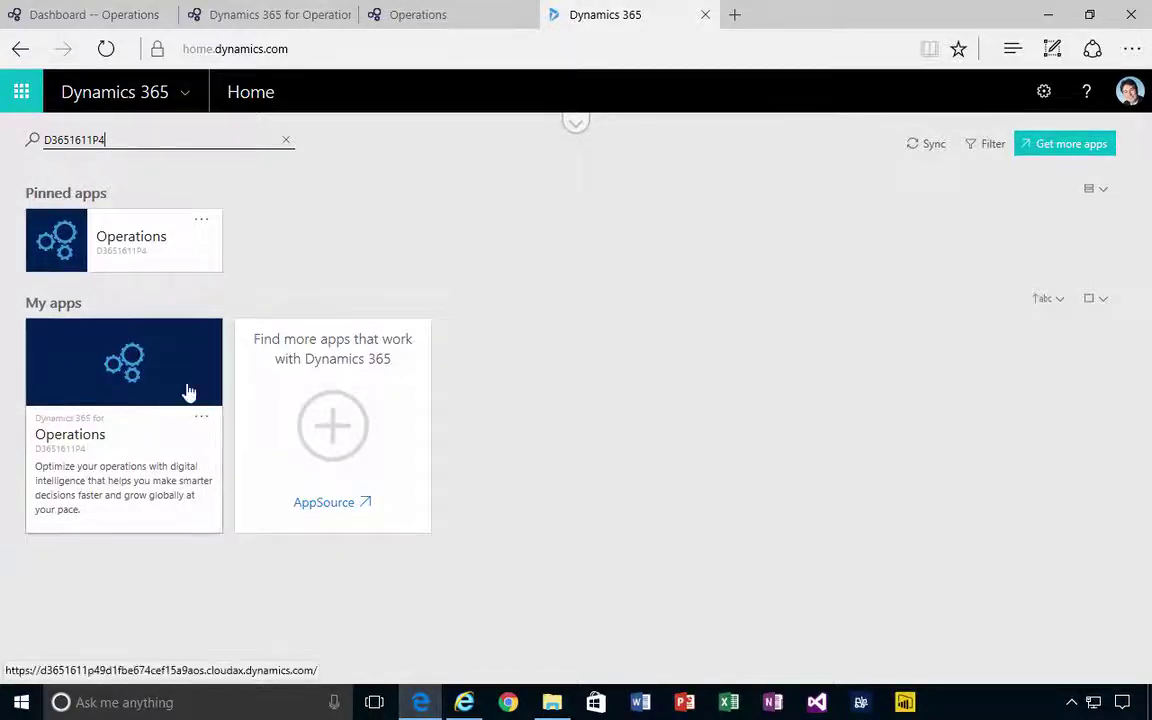
Step: Switch to the Lifecycle Services project and view the details of the D3651611P4 environment
left_click(250, 24)
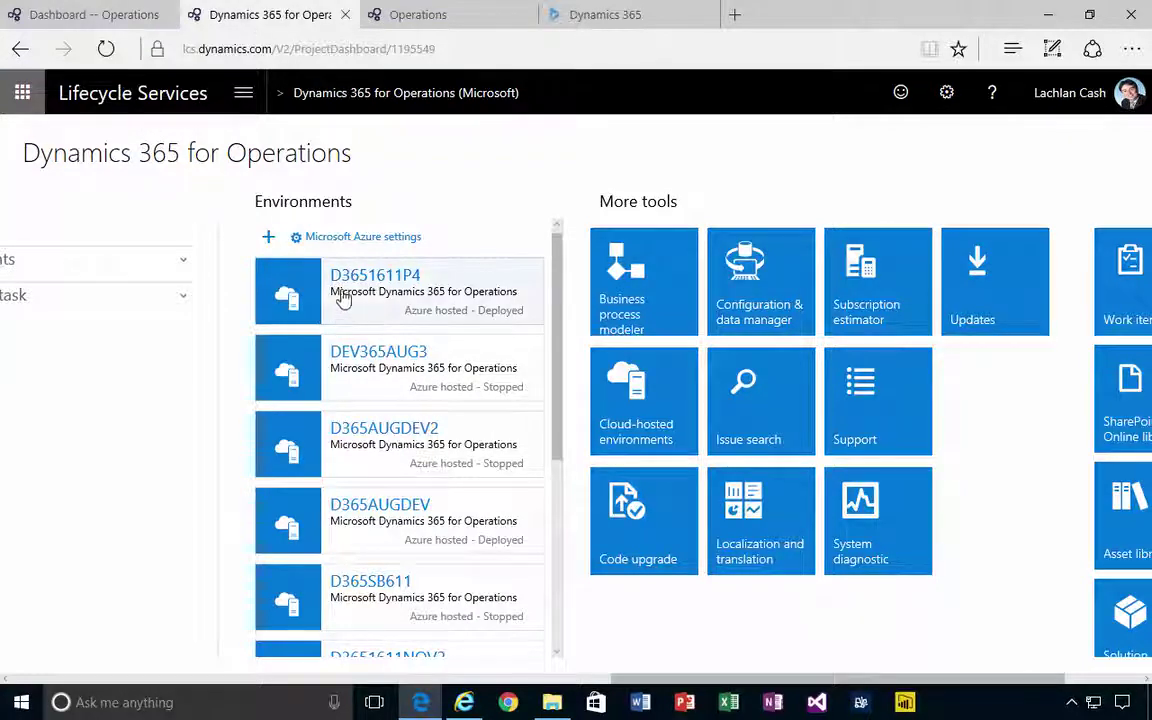
left_click(407, 287)
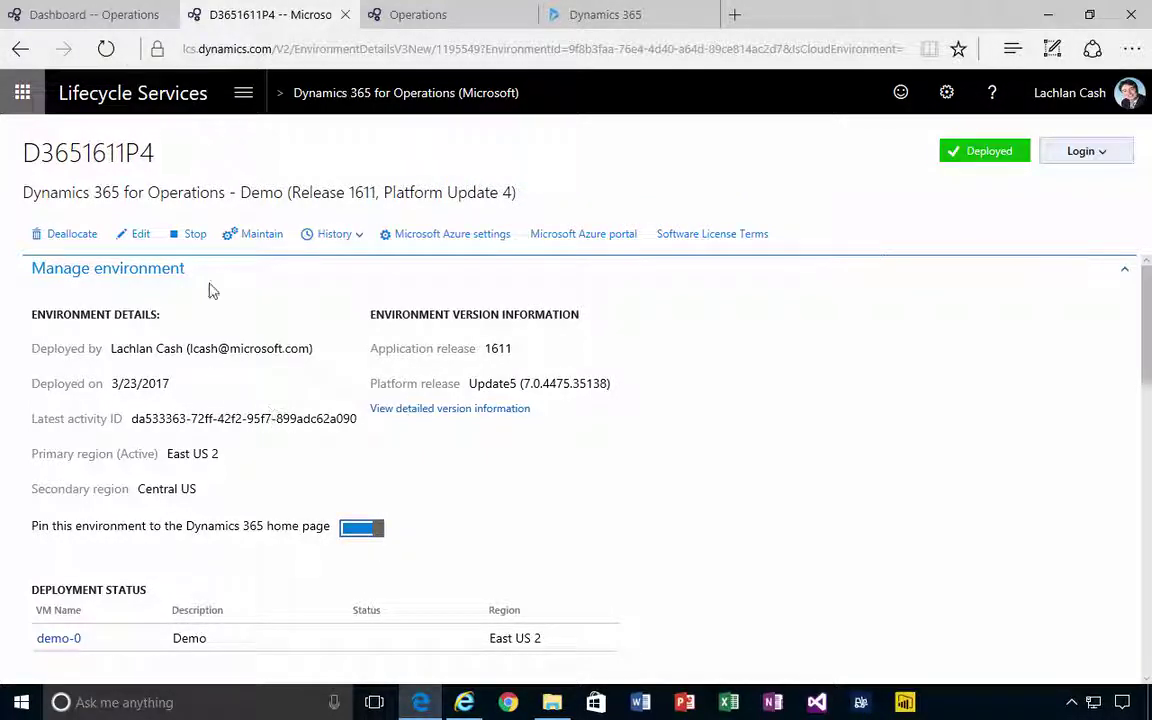
Step: Return to the Operations dashboard and check the pinned apps in its app switcher
left_click(116, 22)
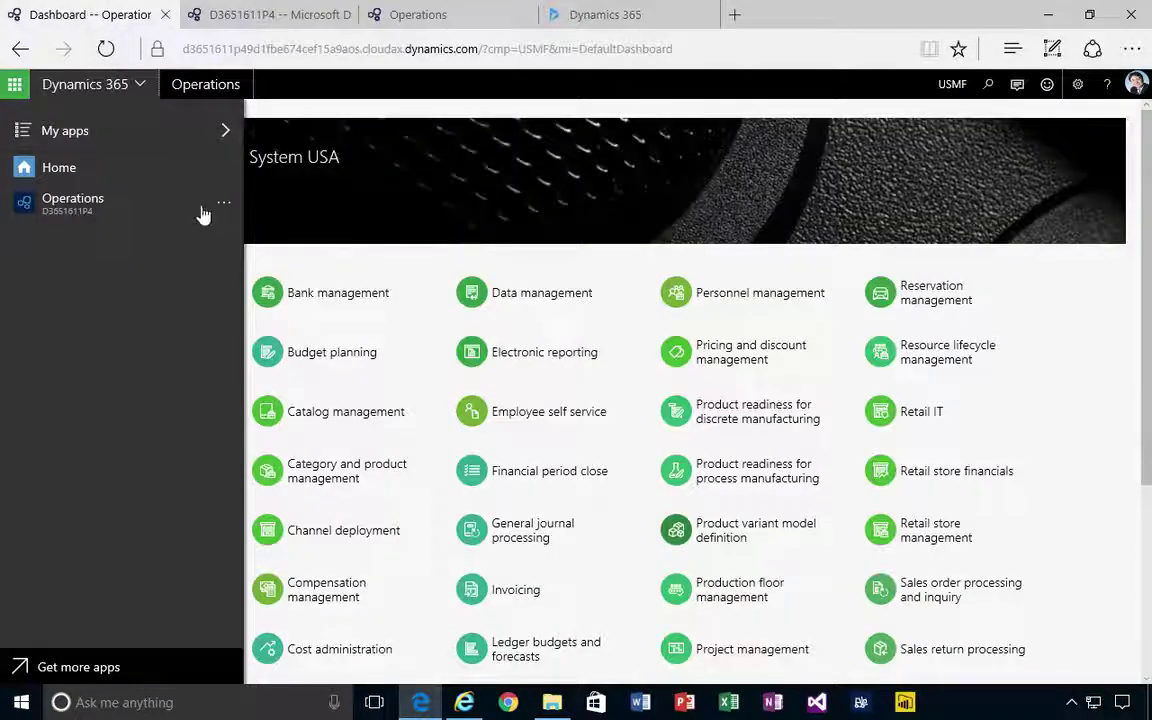
left_click(146, 93)
left_click(140, 88)
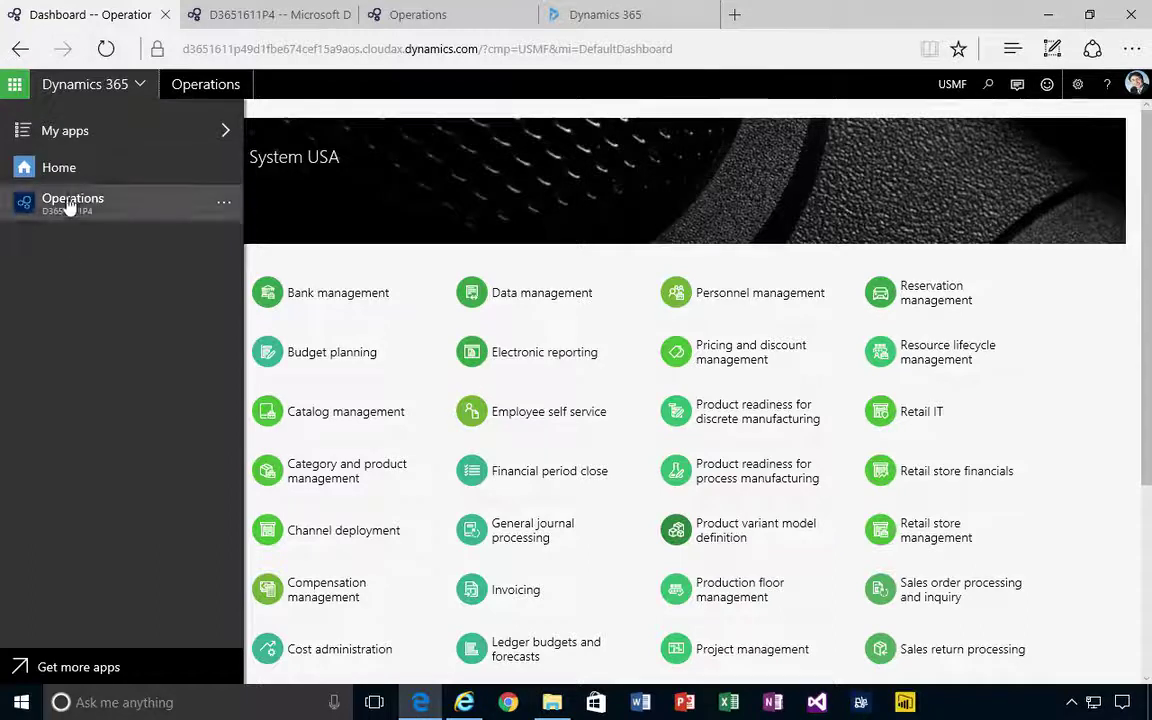
Step: Unpin the D3651611P4 Operations app on Dynamics 365 Home and check the Home app switcher
left_click(595, 15)
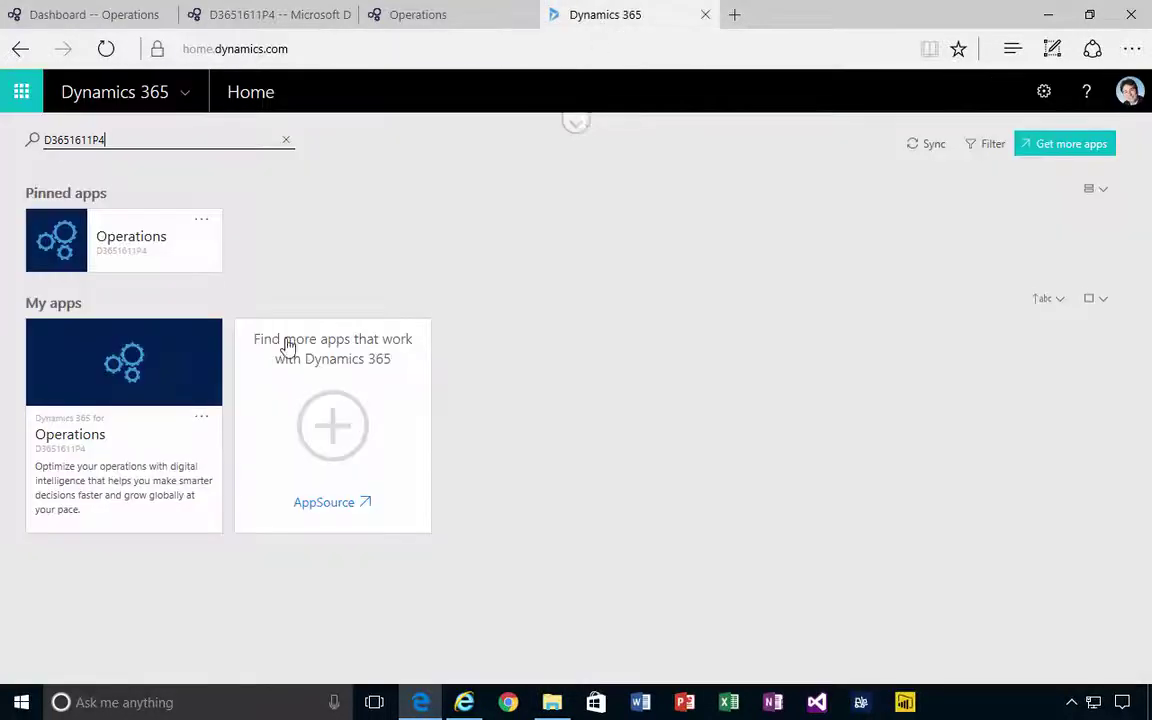
left_click(202, 220)
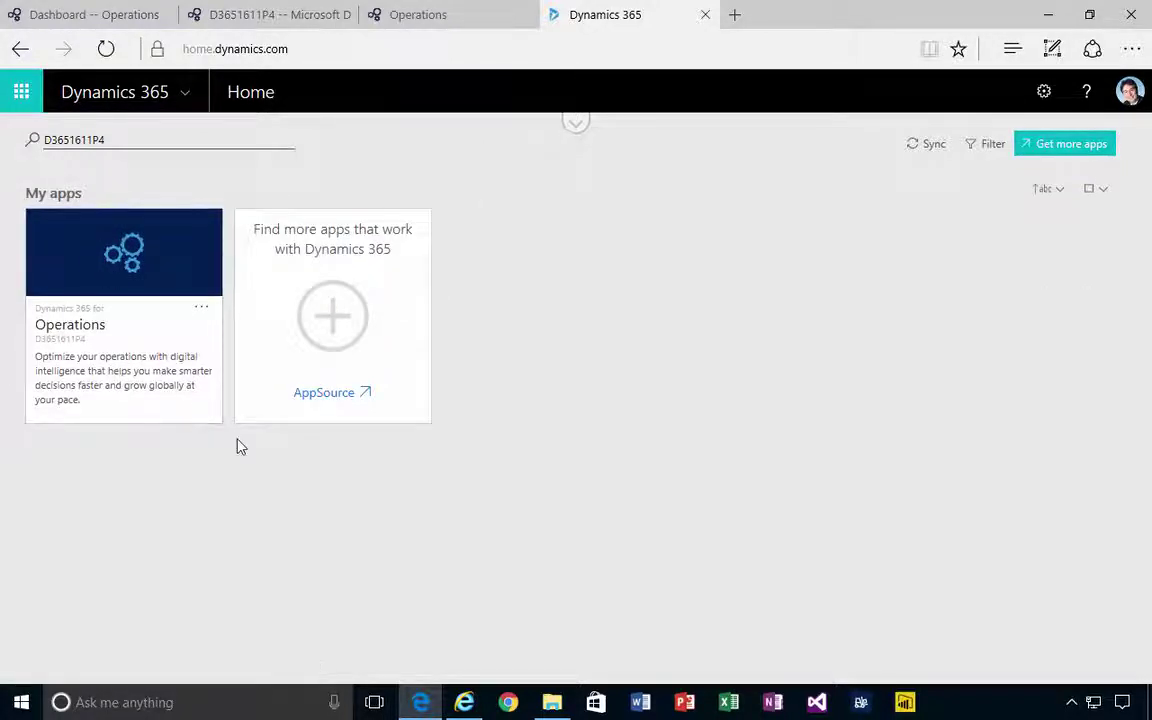
left_click(182, 104)
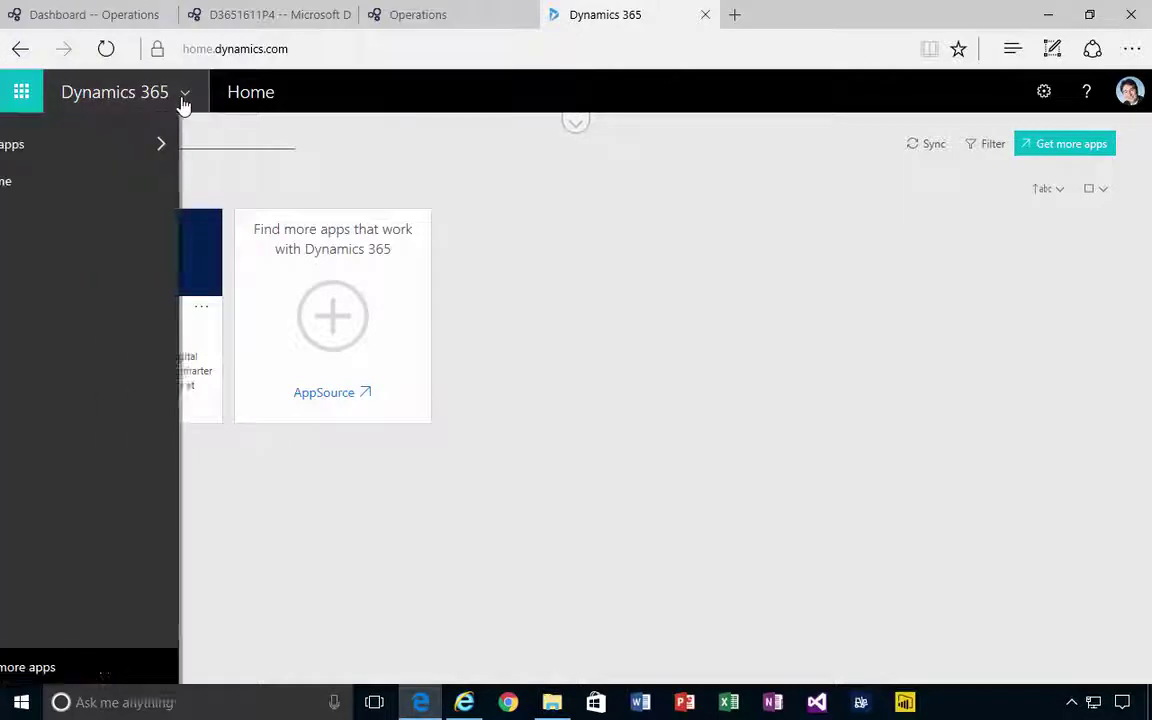
left_click(491, 404)
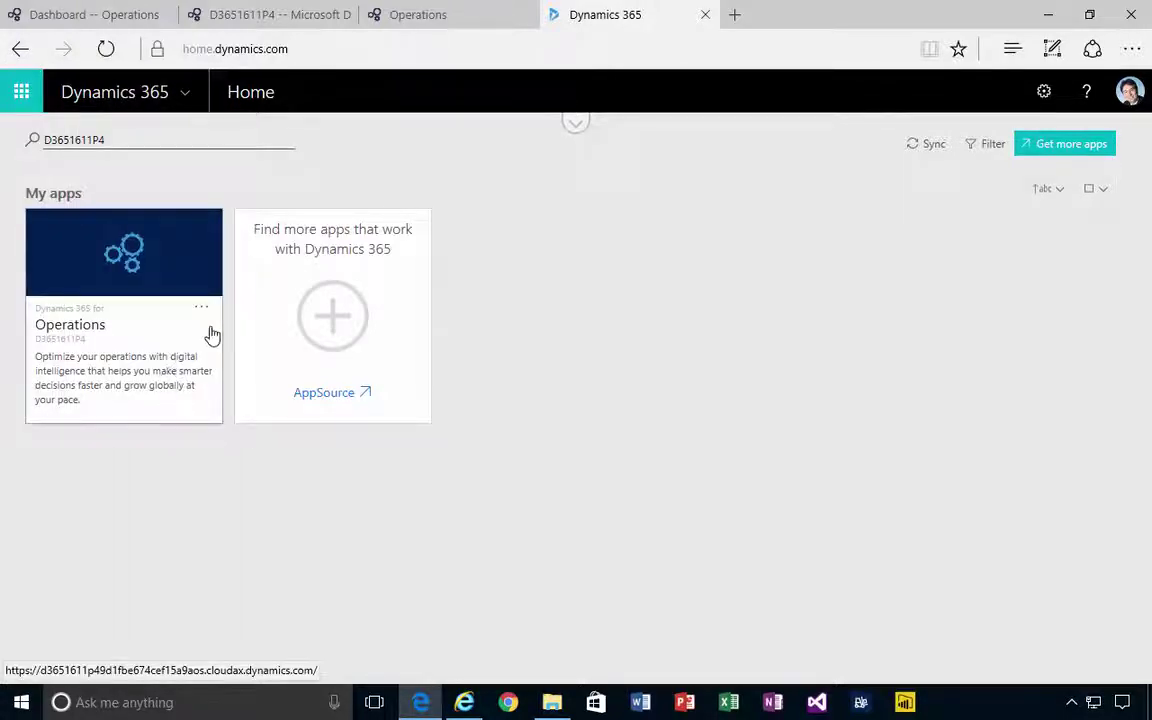
Step: Reload the Operations dashboard and check its app switcher for the unpinned app
left_click(120, 12)
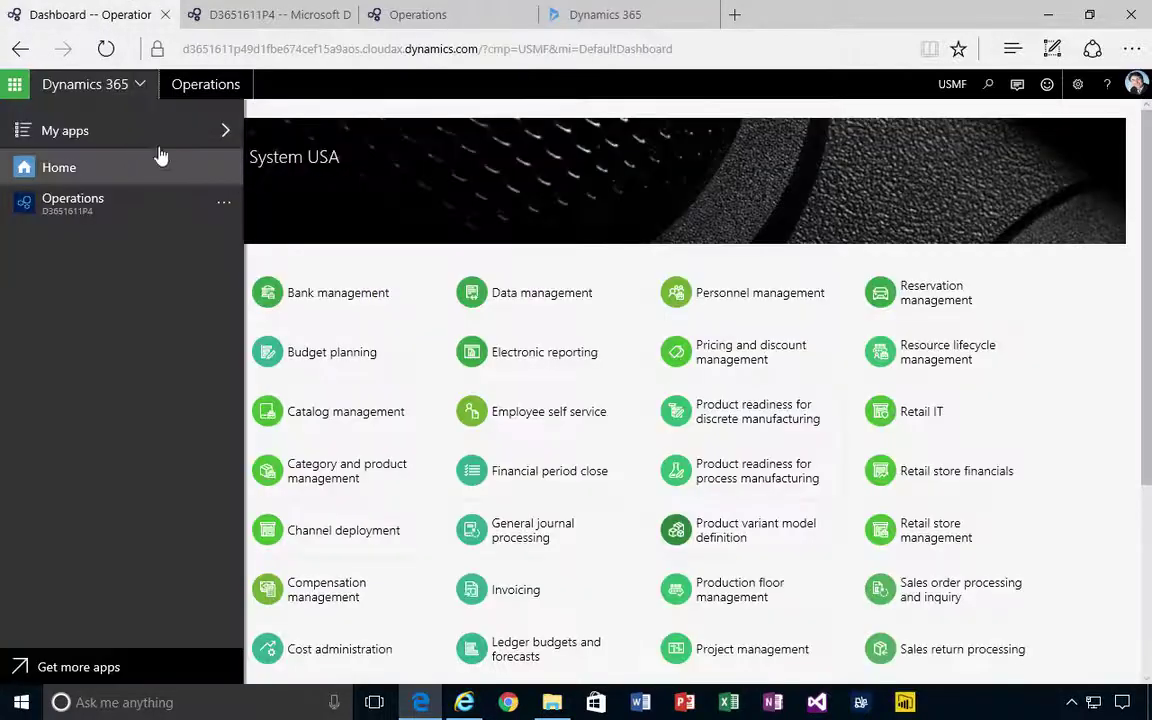
left_click(143, 88)
left_click(142, 88)
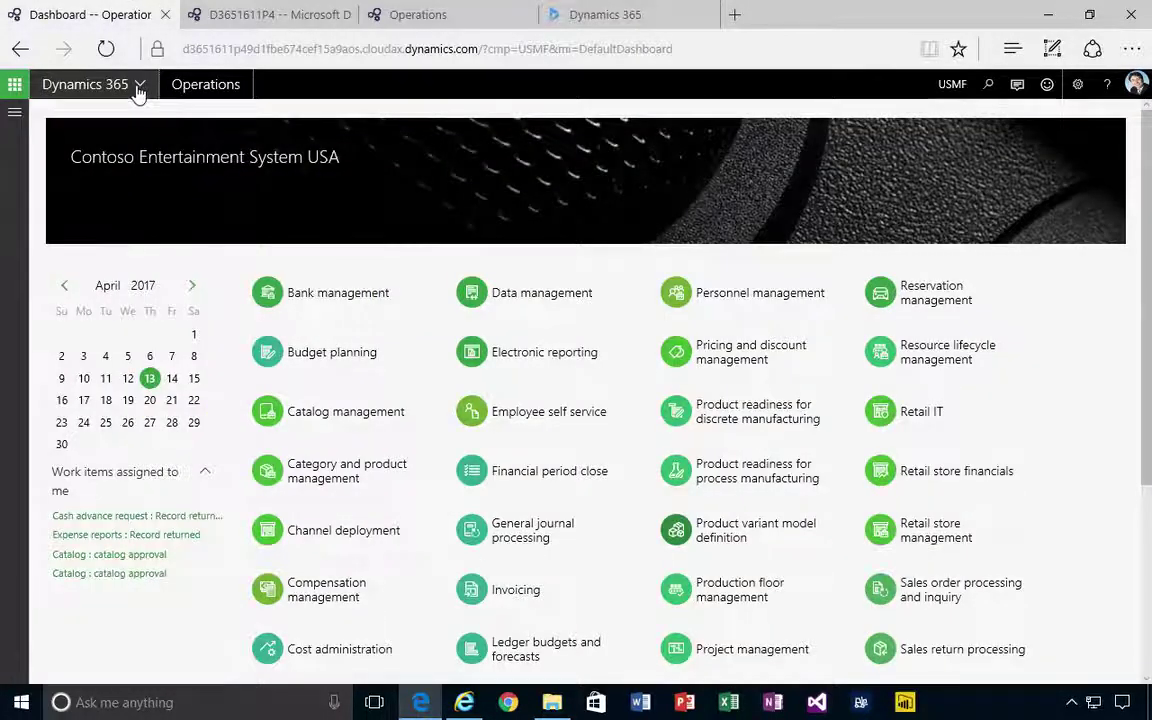
left_click(139, 90)
left_click(137, 90)
left_click(106, 48)
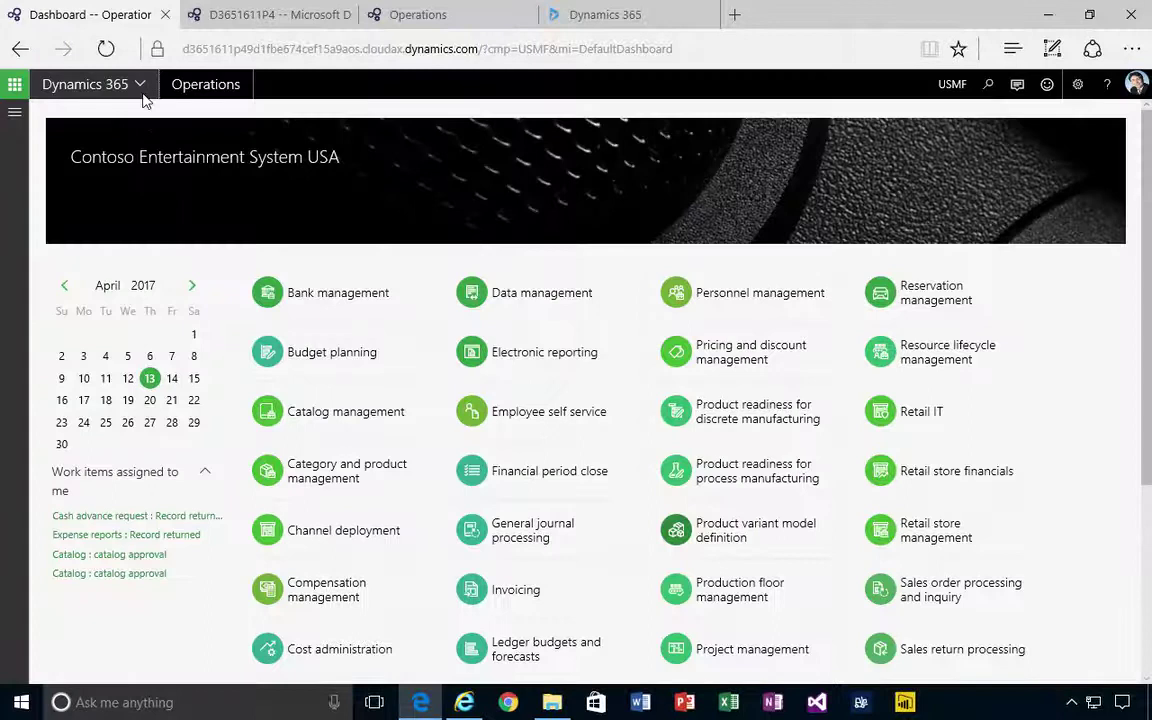
left_click(140, 86)
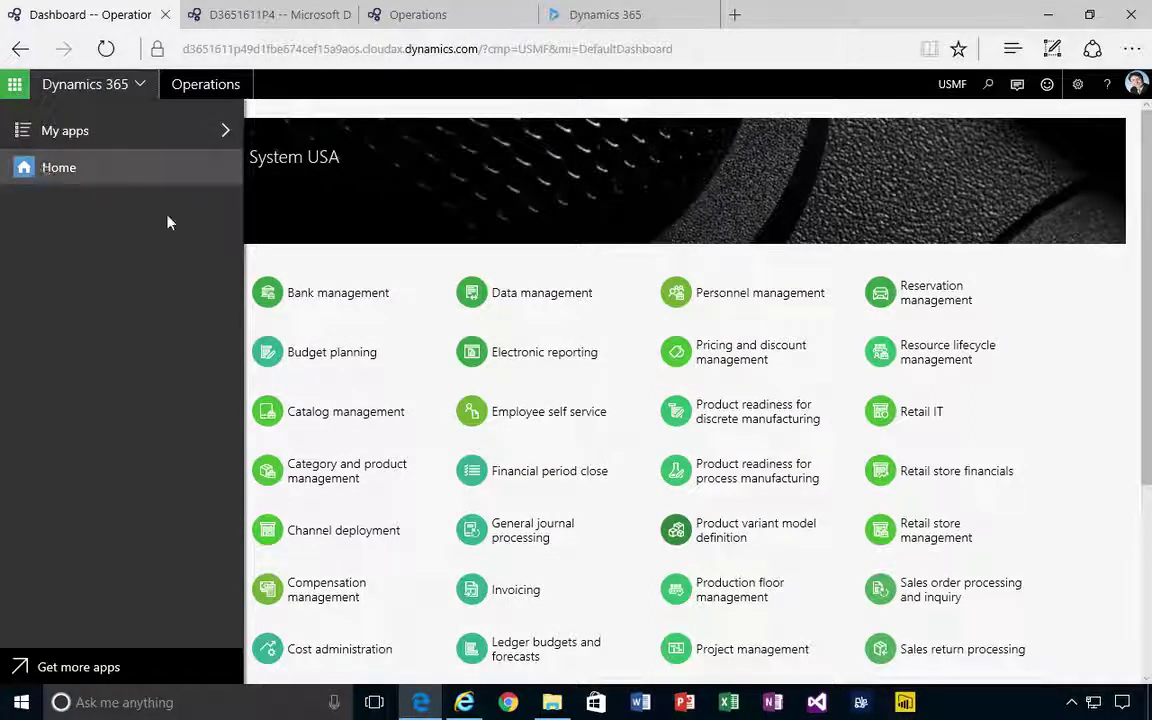
Step: Pin the D3651611P4 Operations app on Dynamics 365 Home and check the Home app switcher
left_click(605, 20)
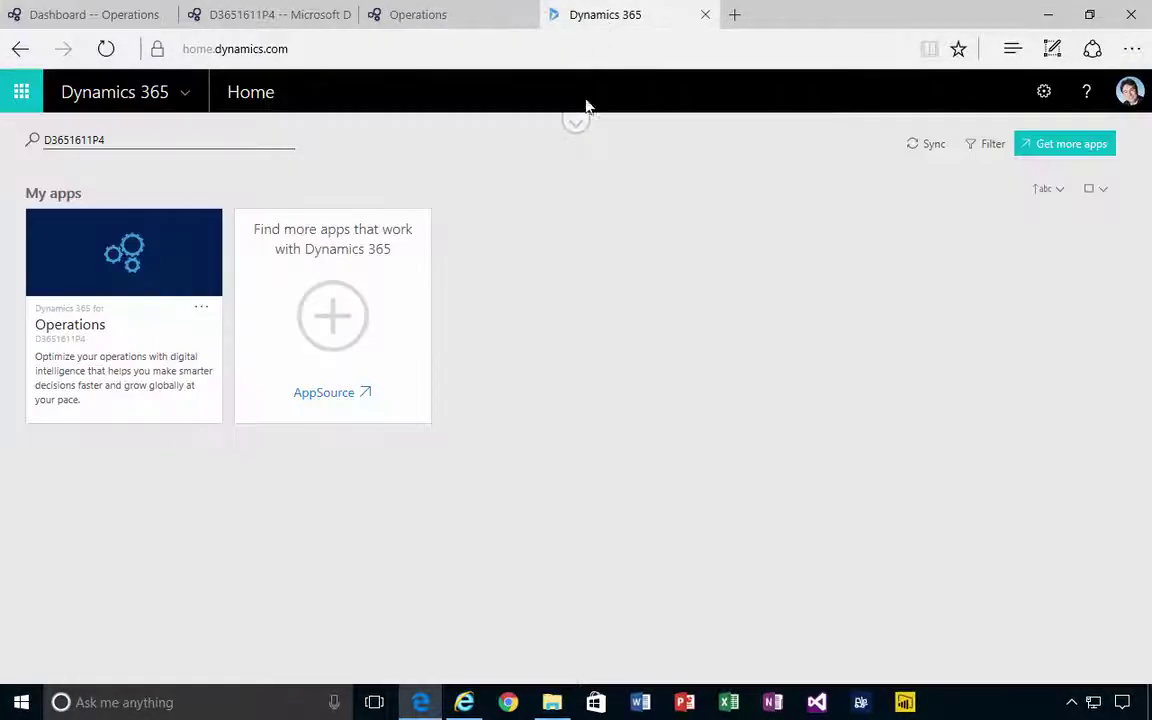
left_click(120, 142)
double_click(82, 145)
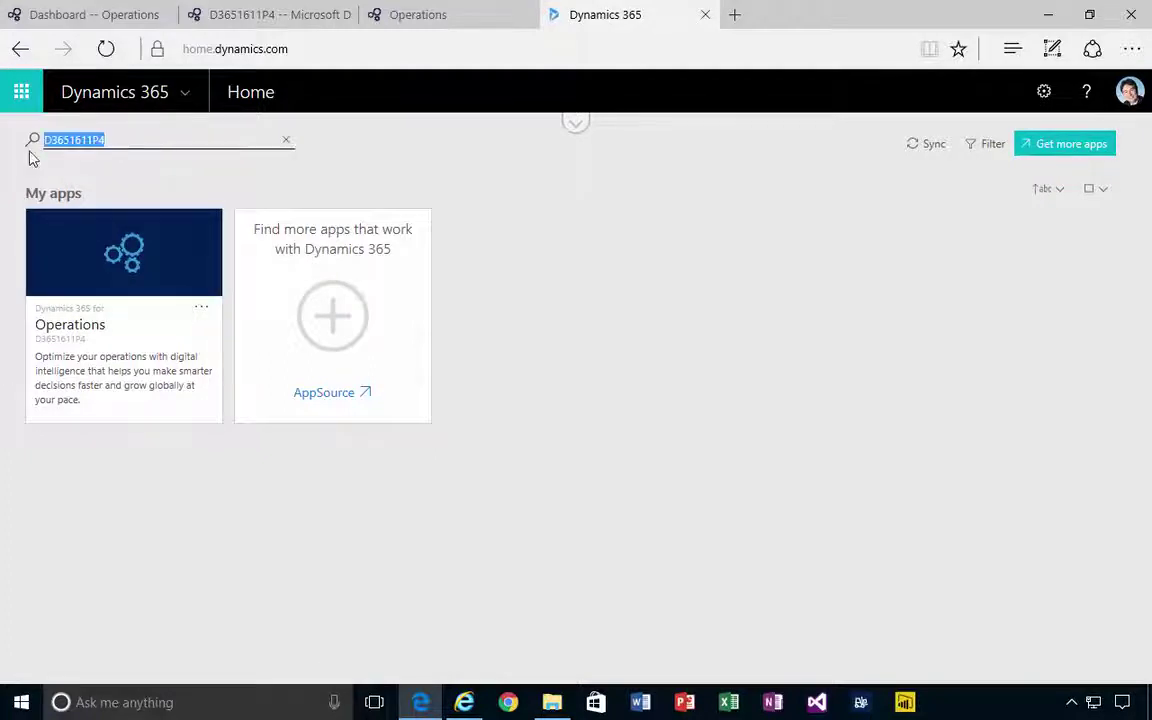
left_click(201, 309)
left_click(256, 378)
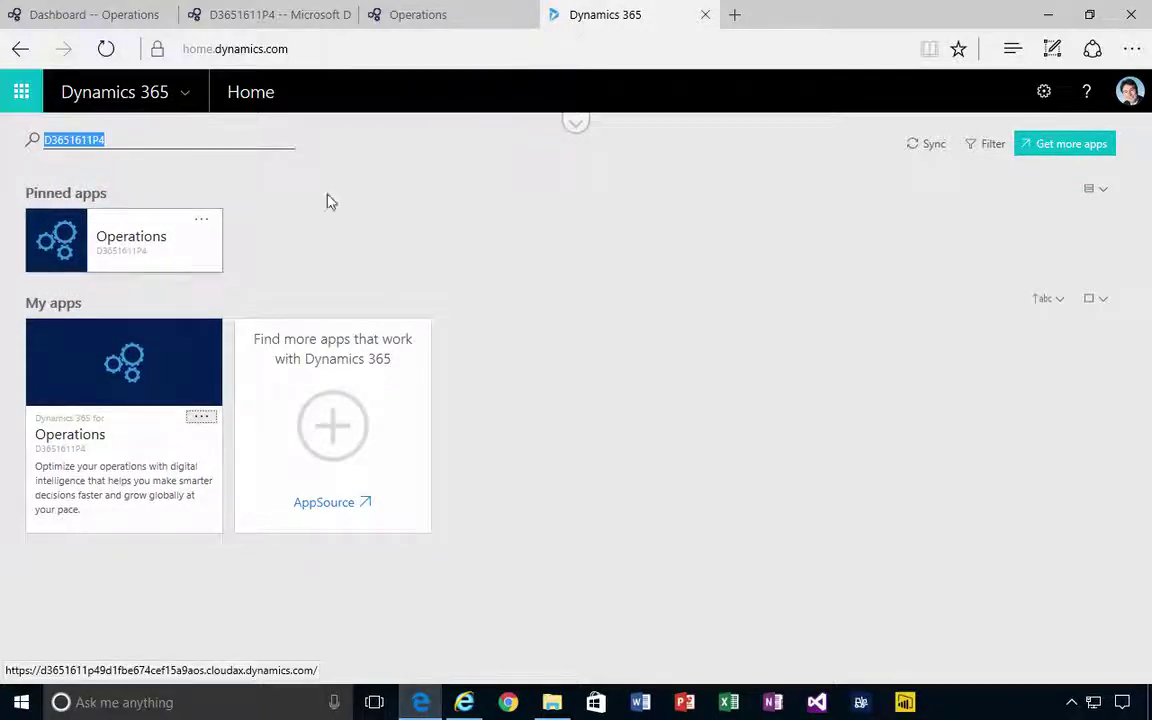
left_click(175, 100)
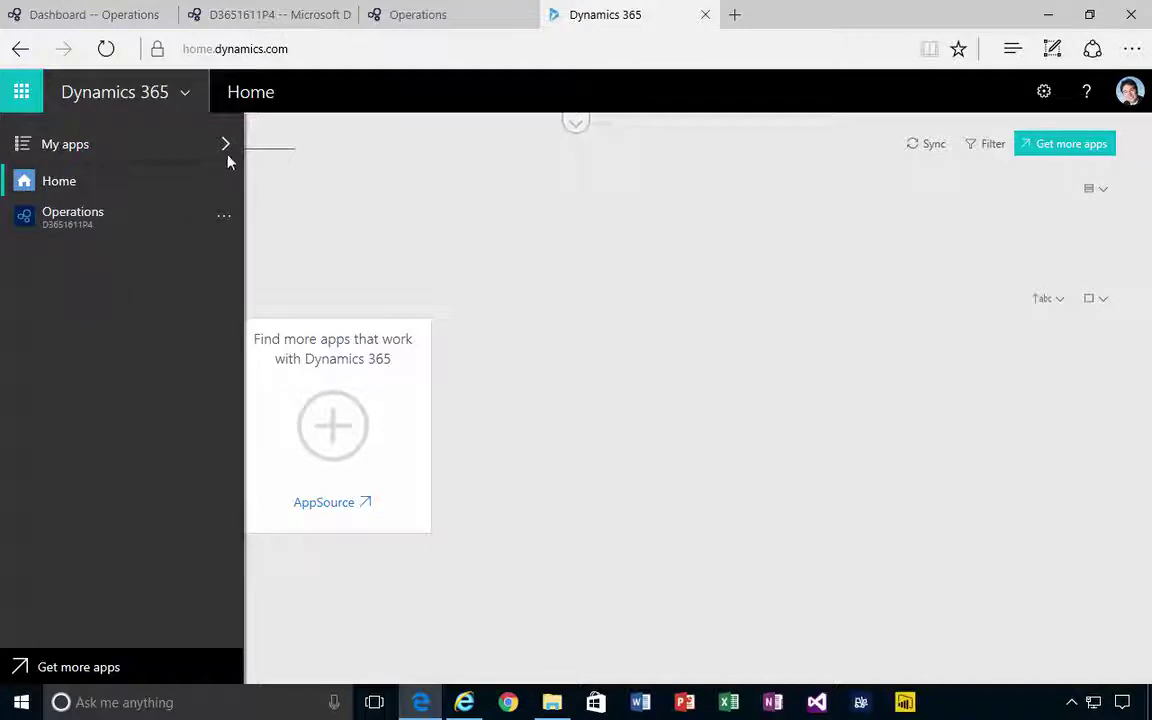
Step: In the Lifecycle Services project, open the D3651611Nov2 environment and view its details, including the Home page pin option
mouse_move(268, 27)
left_click(266, 16)
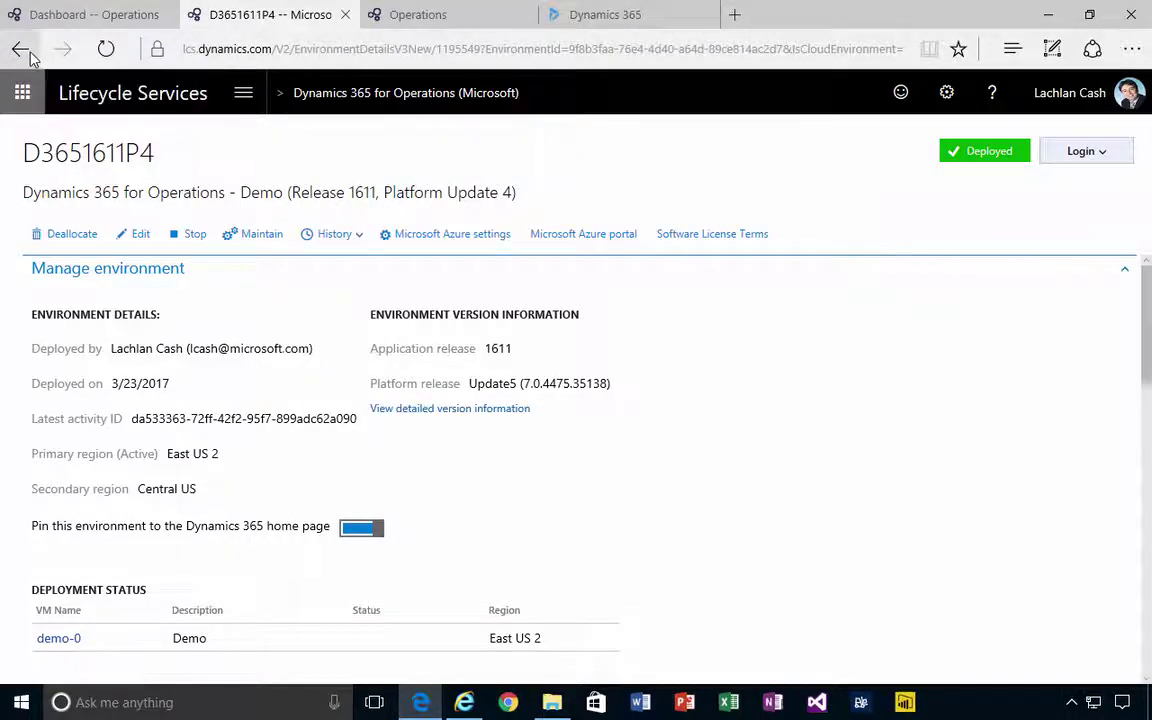
key("alt+Left")
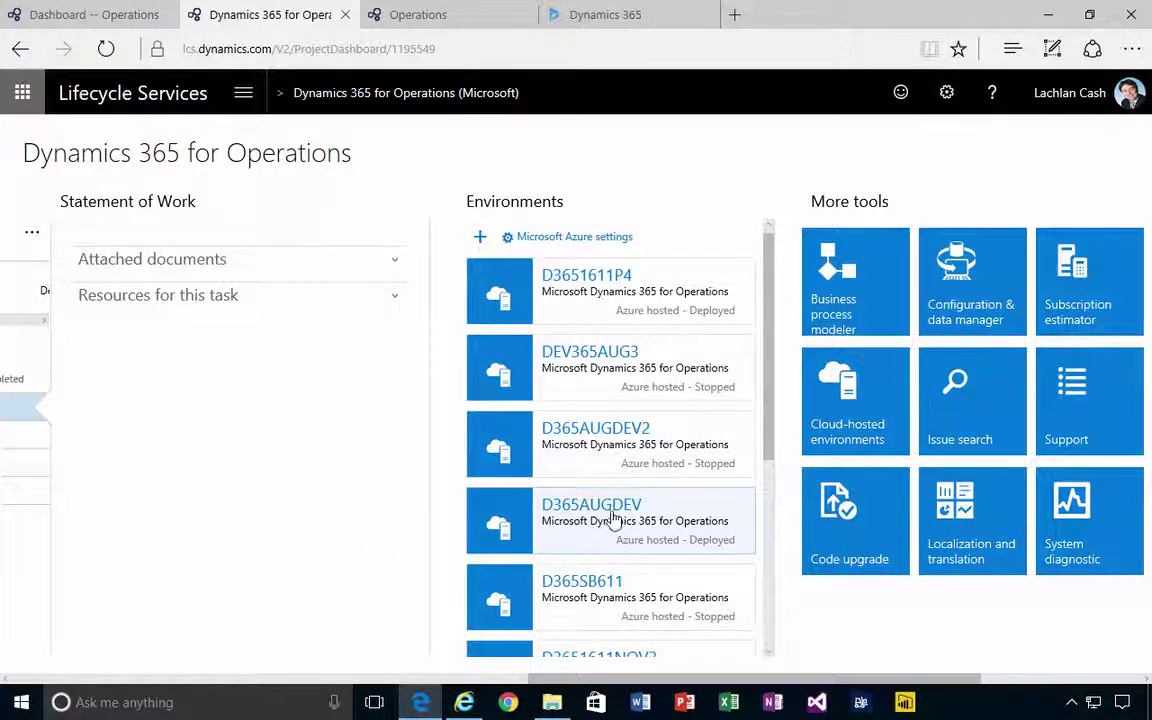
scroll(638, 535, "right", 3)
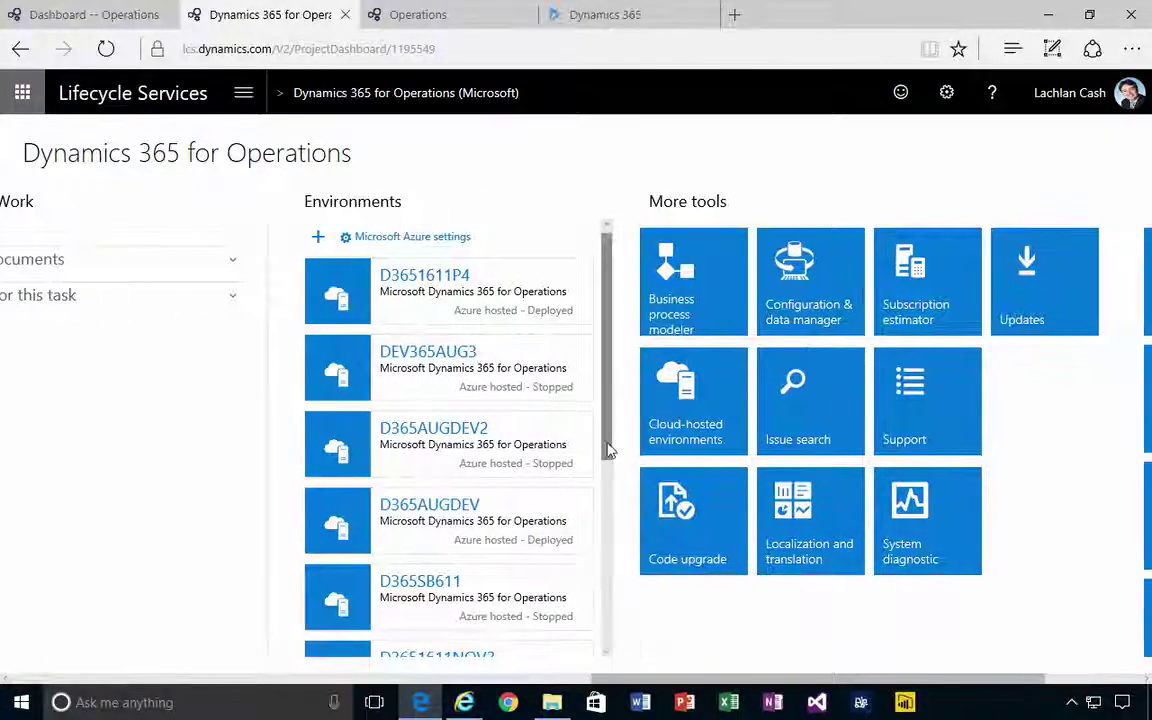
scroll(614, 520, "left", 12)
scroll(642, 588, "right", 12)
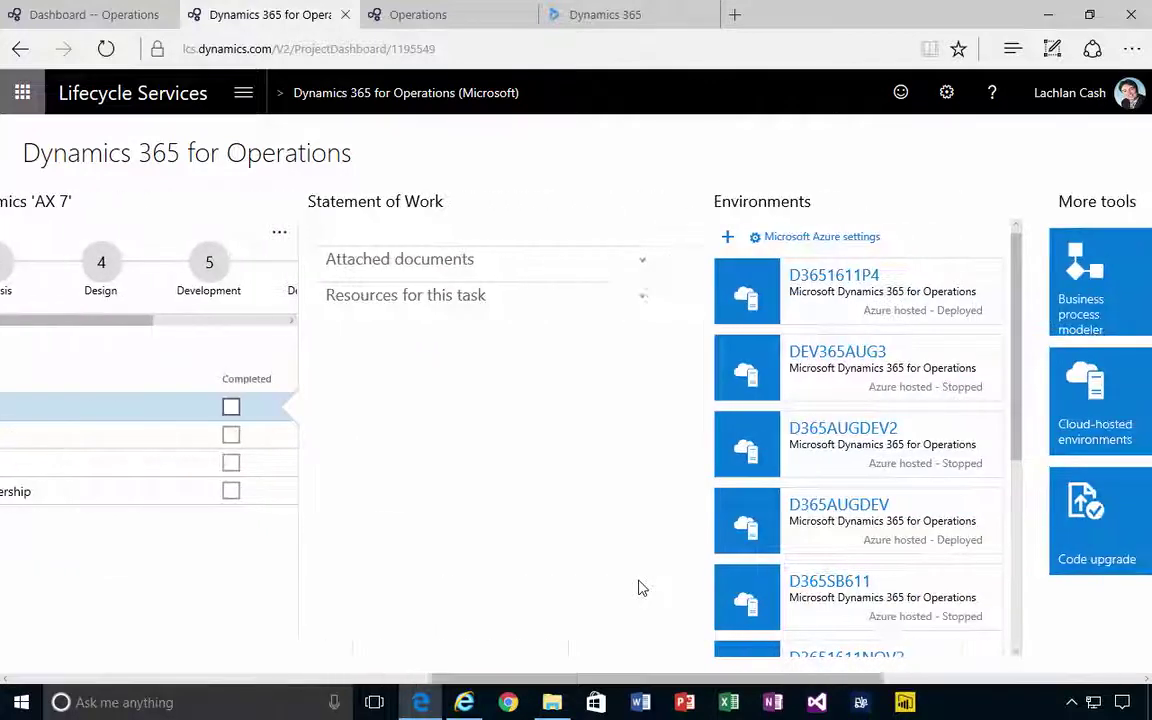
left_click_drag(632, 463, 660, 590)
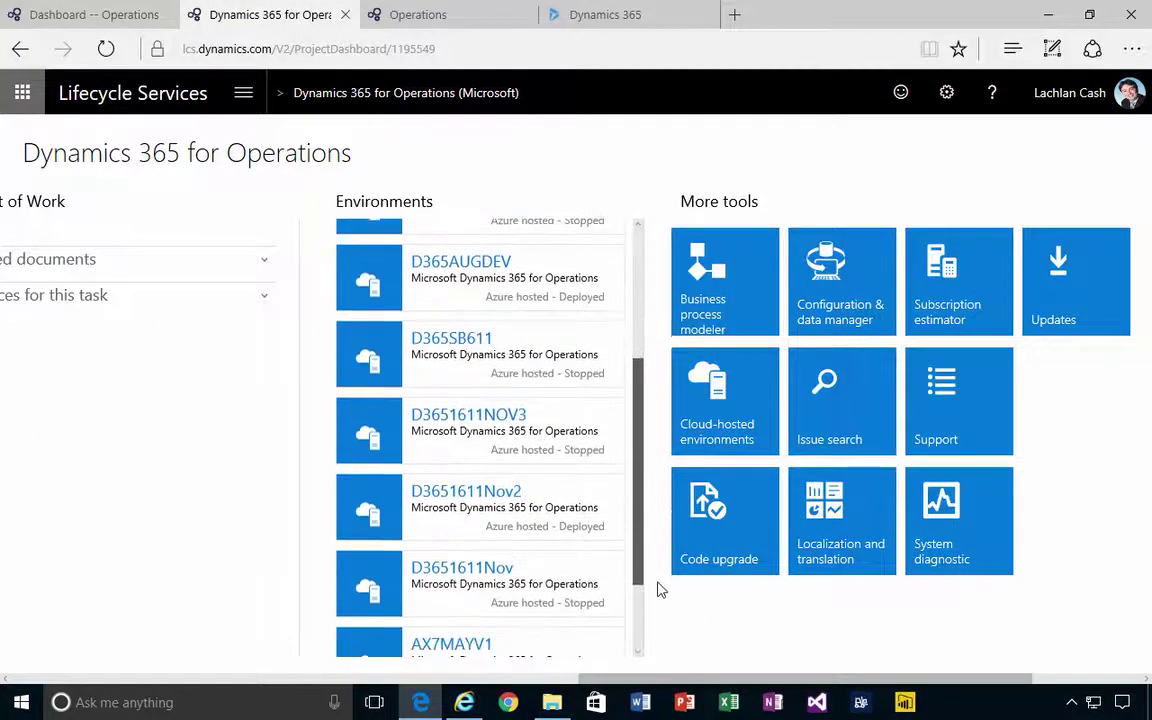
left_click(508, 512)
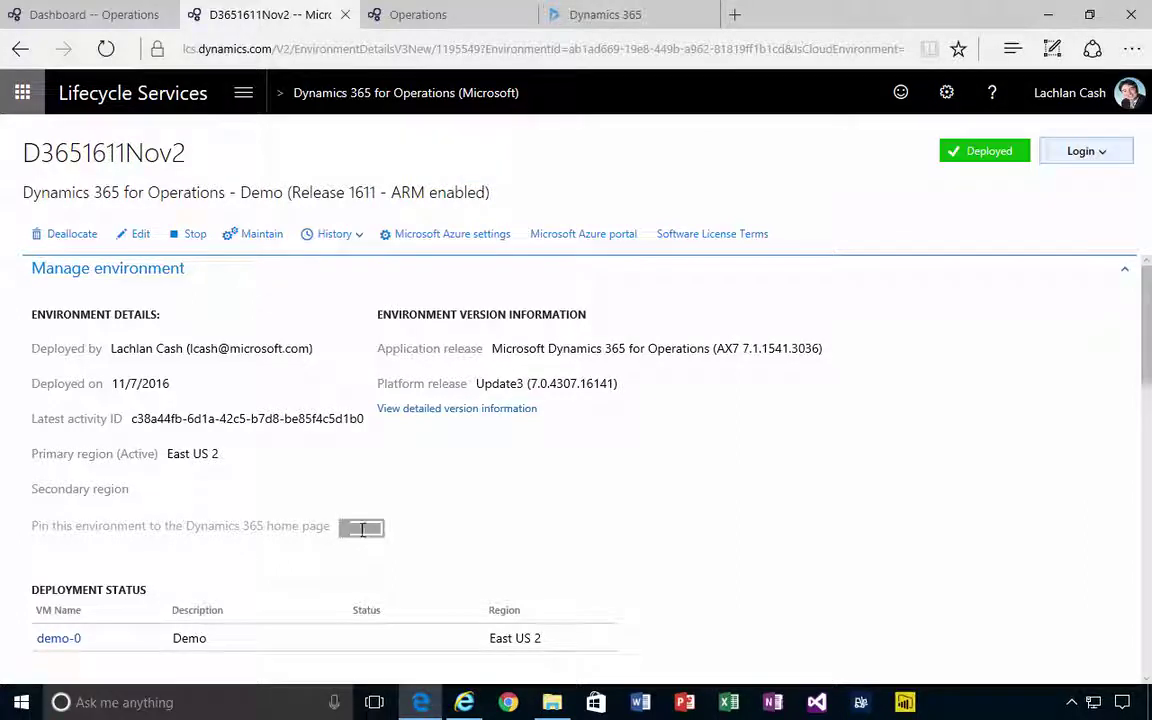
left_click(141, 234)
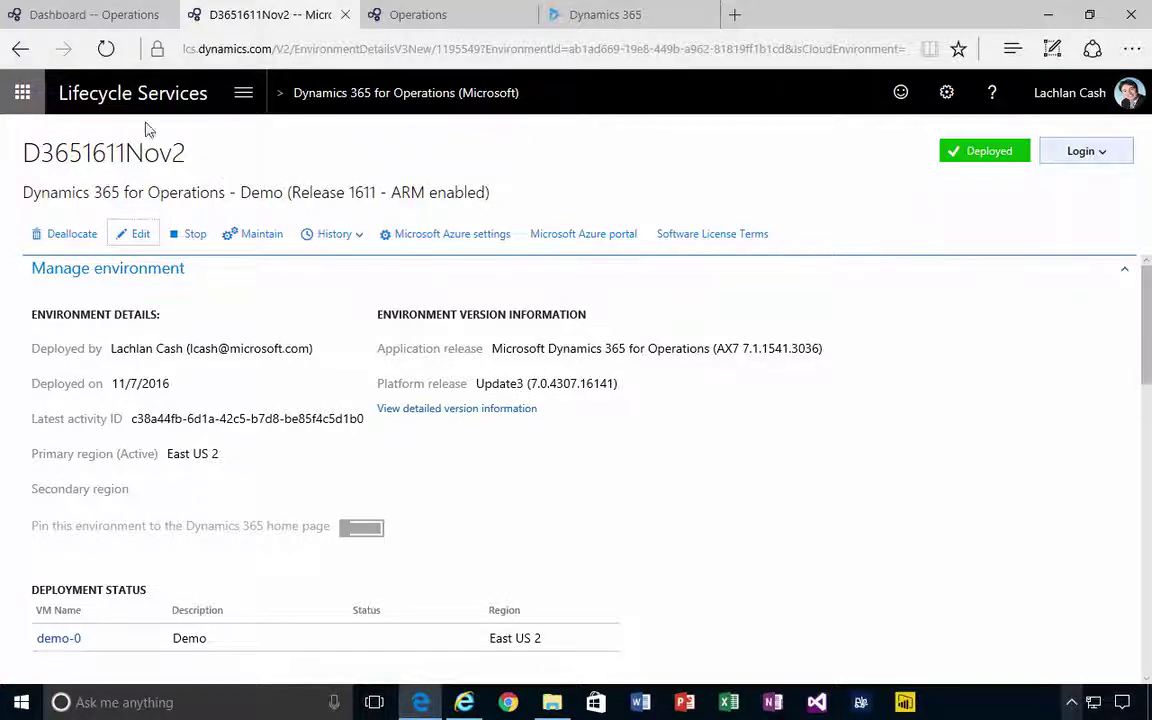
Step: Go back to the project dashboard and return to the start of its environments list
left_click(16, 50)
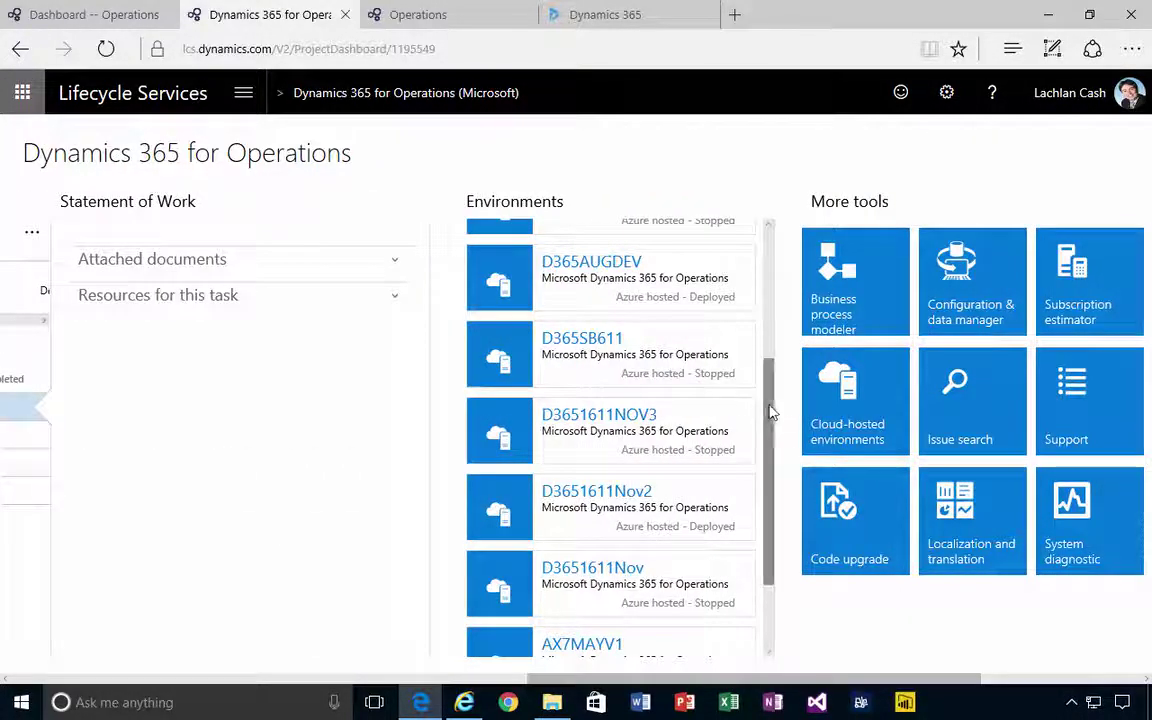
scroll(855, 567, "right", 5)
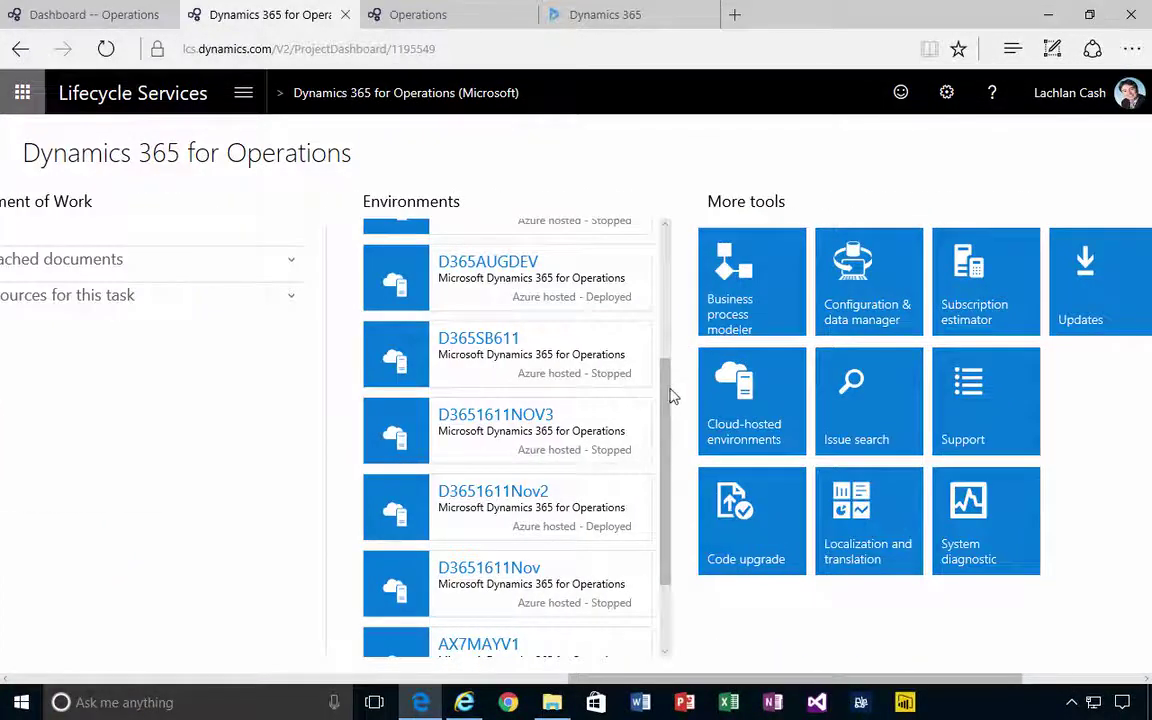
left_click_drag(668, 386, 663, 237)
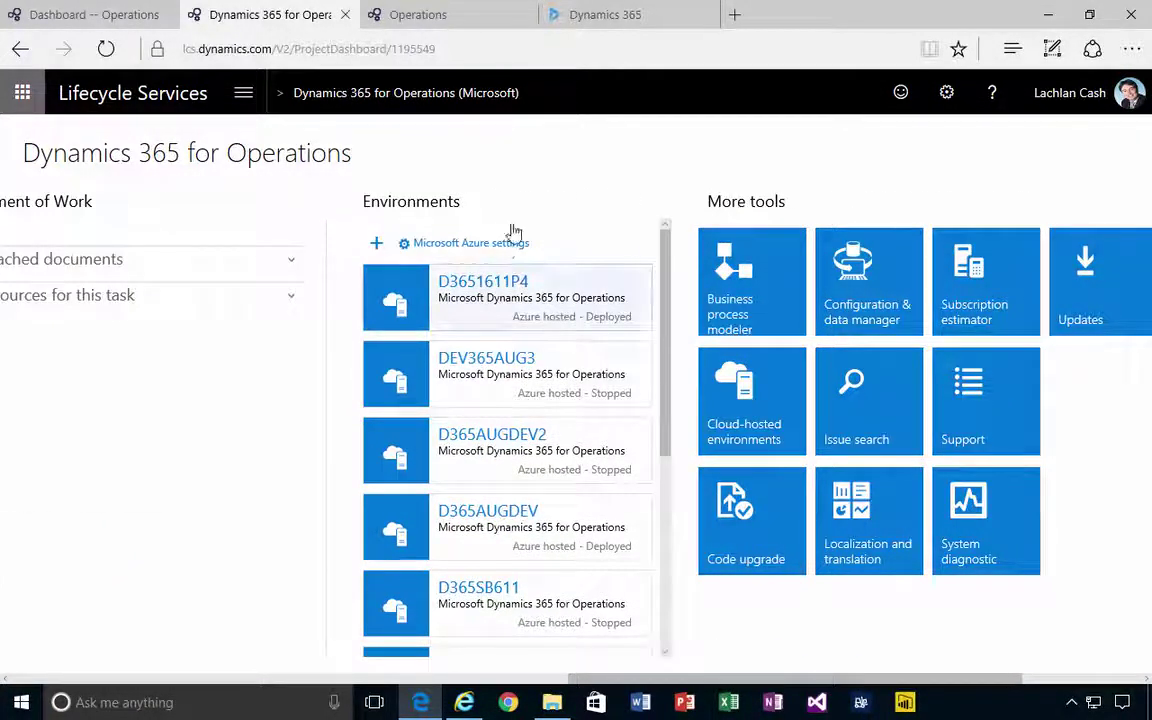
Step: Compare the pinned apps in the app switchers of Dynamics 365 Home and the Operations dashboard
left_click(592, 14)
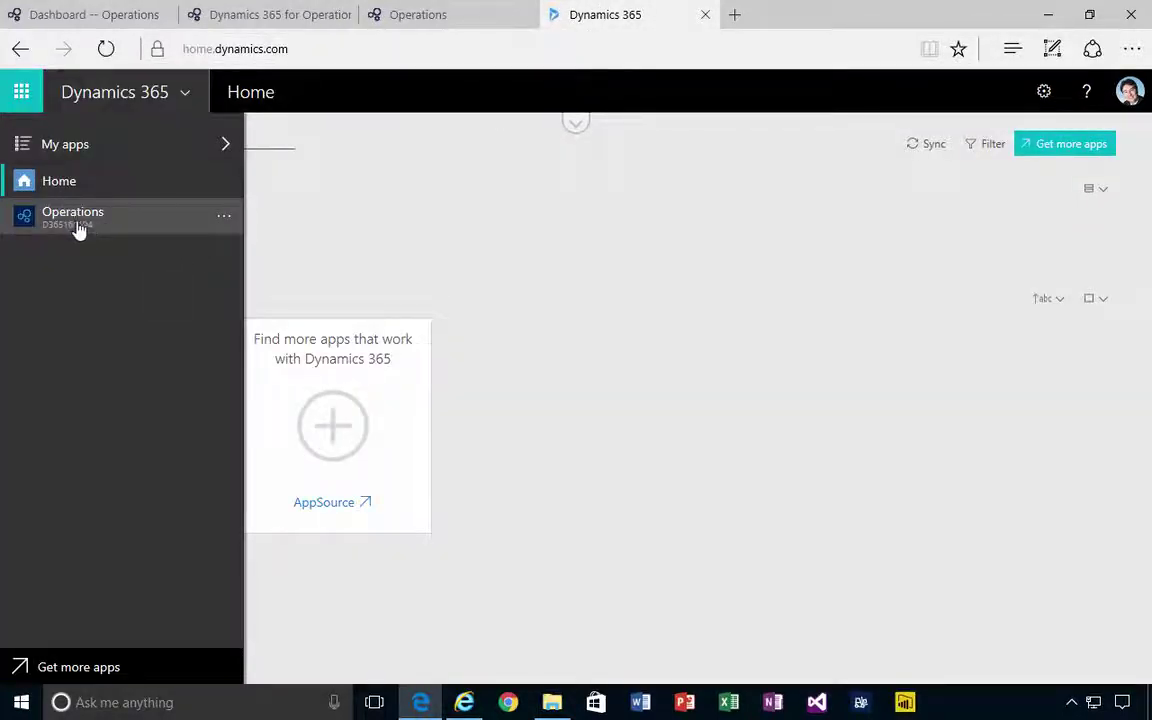
left_click(67, 15)
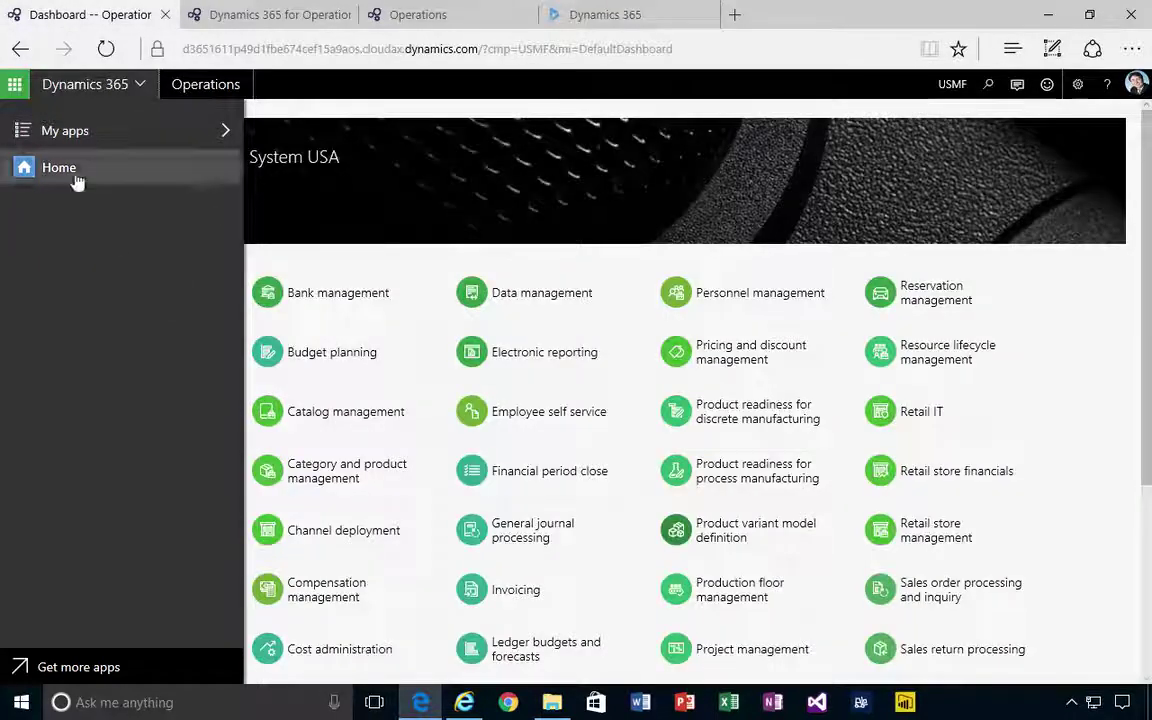
Step: Go from the Operations dashboard to Dynamics 365 Home and open the pinned D3651611P4 Operations app from the app switcher
left_click(120, 88)
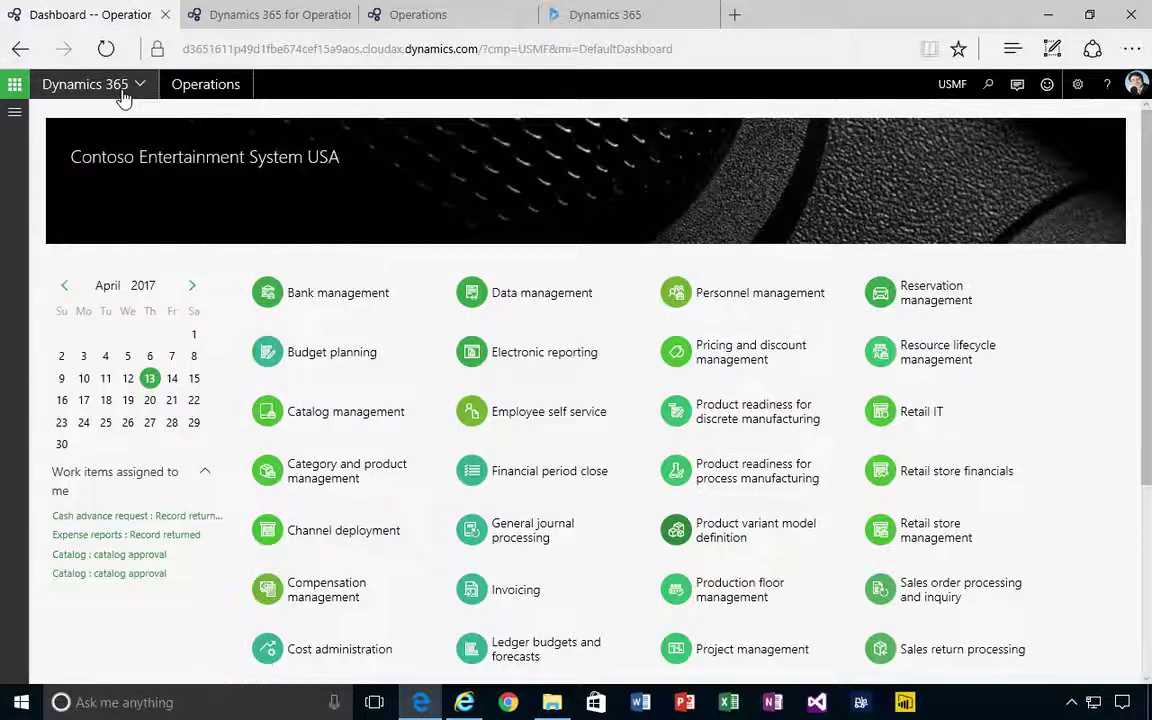
left_click(120, 92)
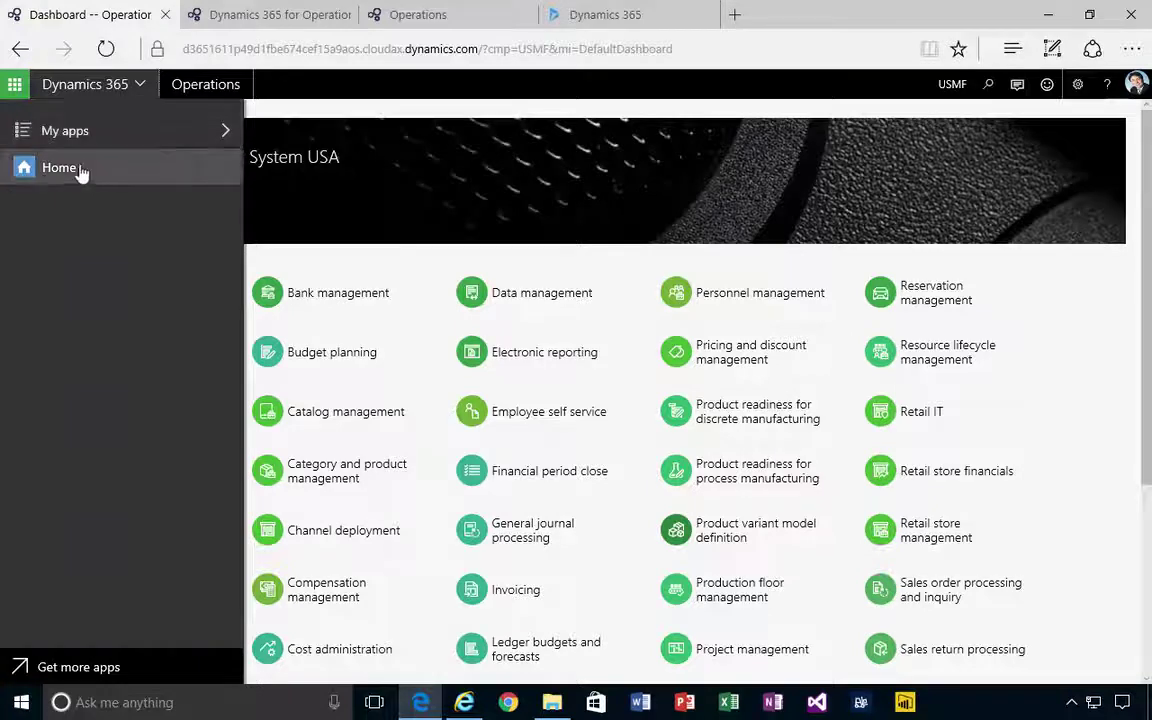
left_click(82, 170)
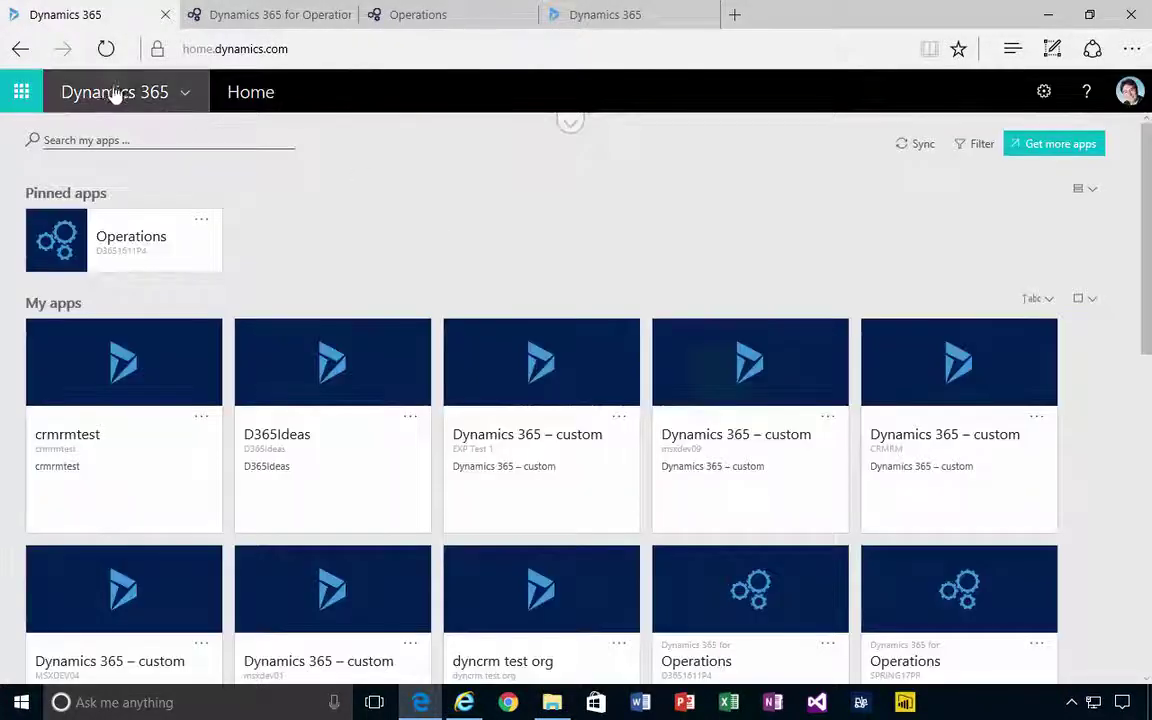
left_click(114, 92)
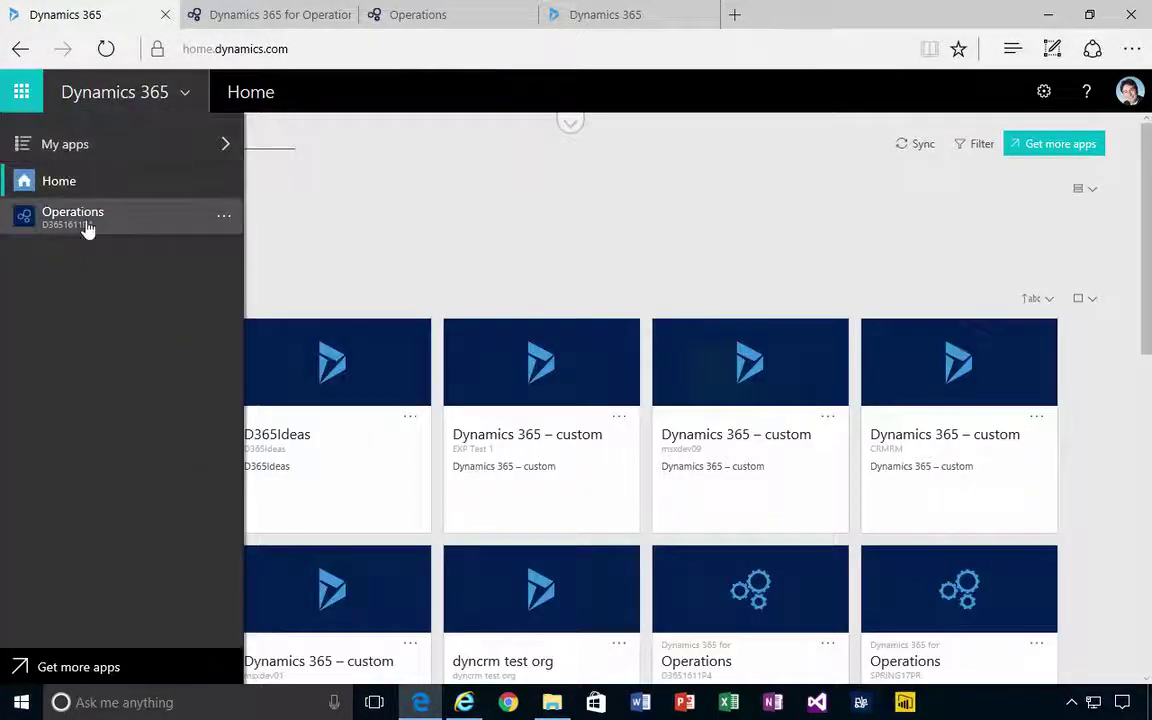
left_click(86, 222)
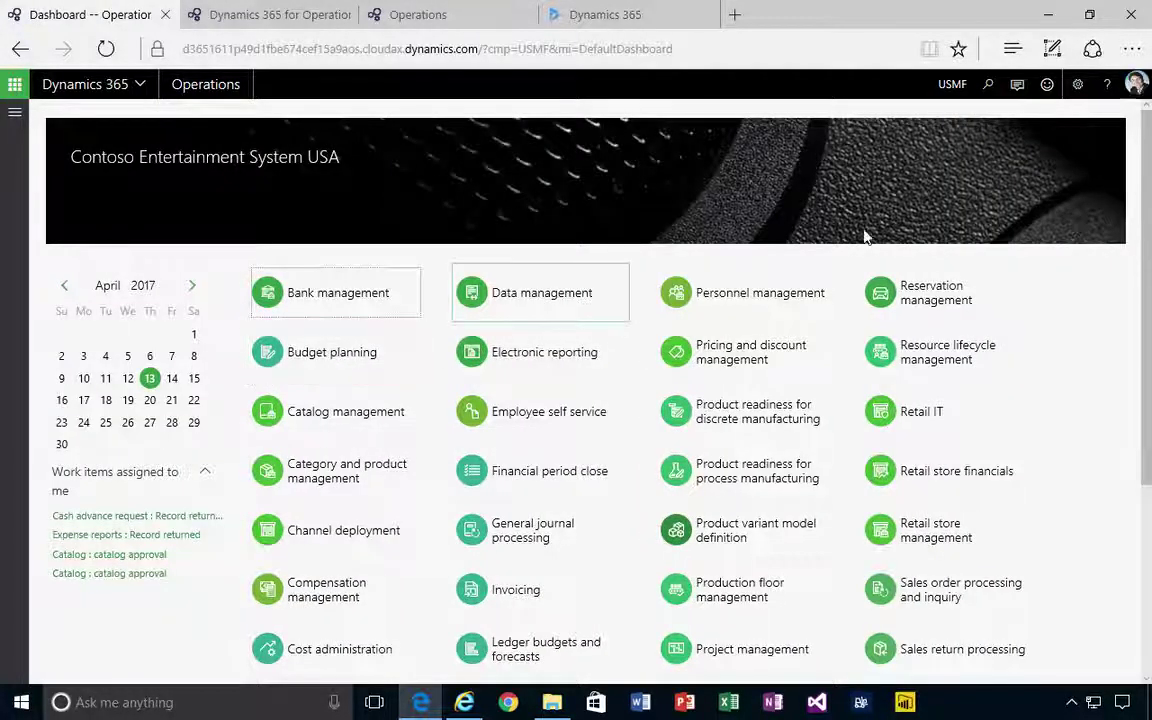
Step: Open the D365 1611 Operations Nov2 environment from the browser favorites
left_click(1012, 48)
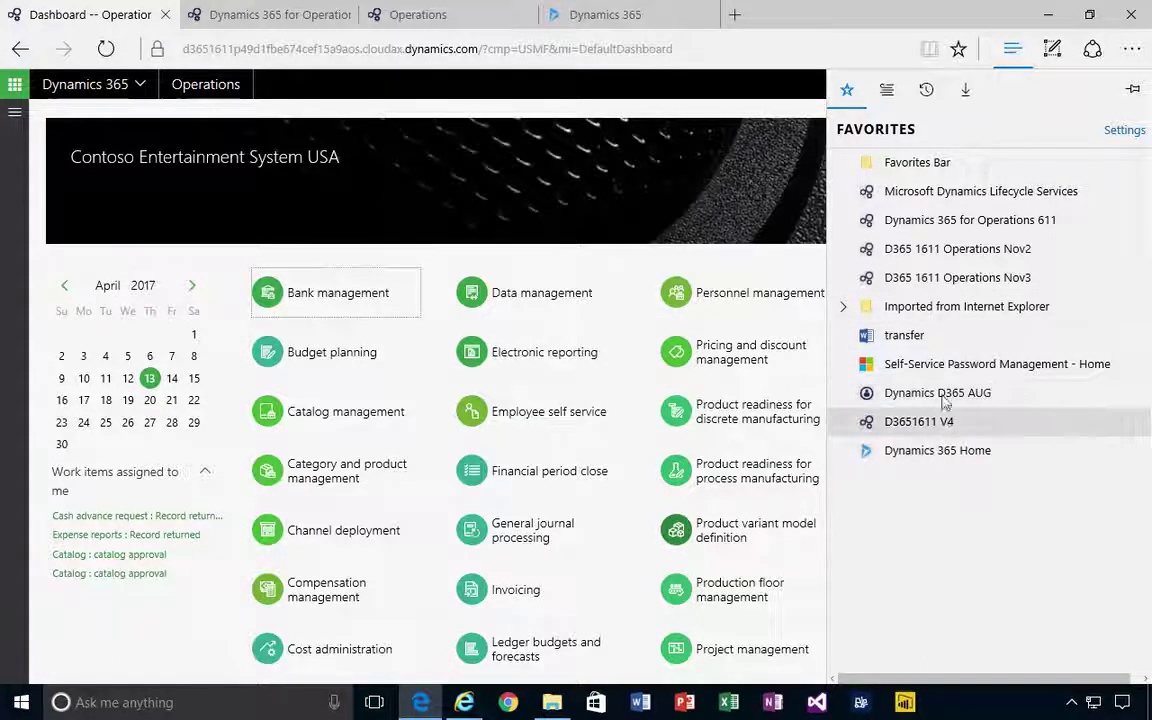
left_click(957, 249)
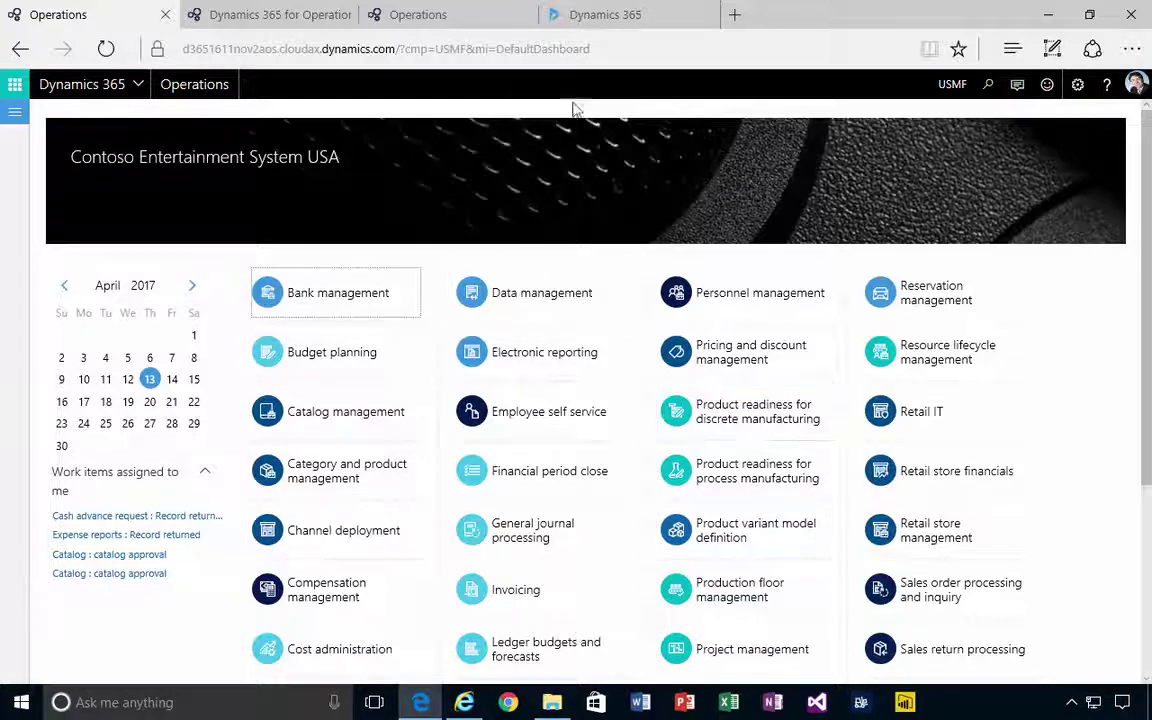
Step: From the already open Dynamics 365 Home page, browse the AppSource apps available for Dynamics 365, including the product filters, and close AppSource
left_click(590, 20)
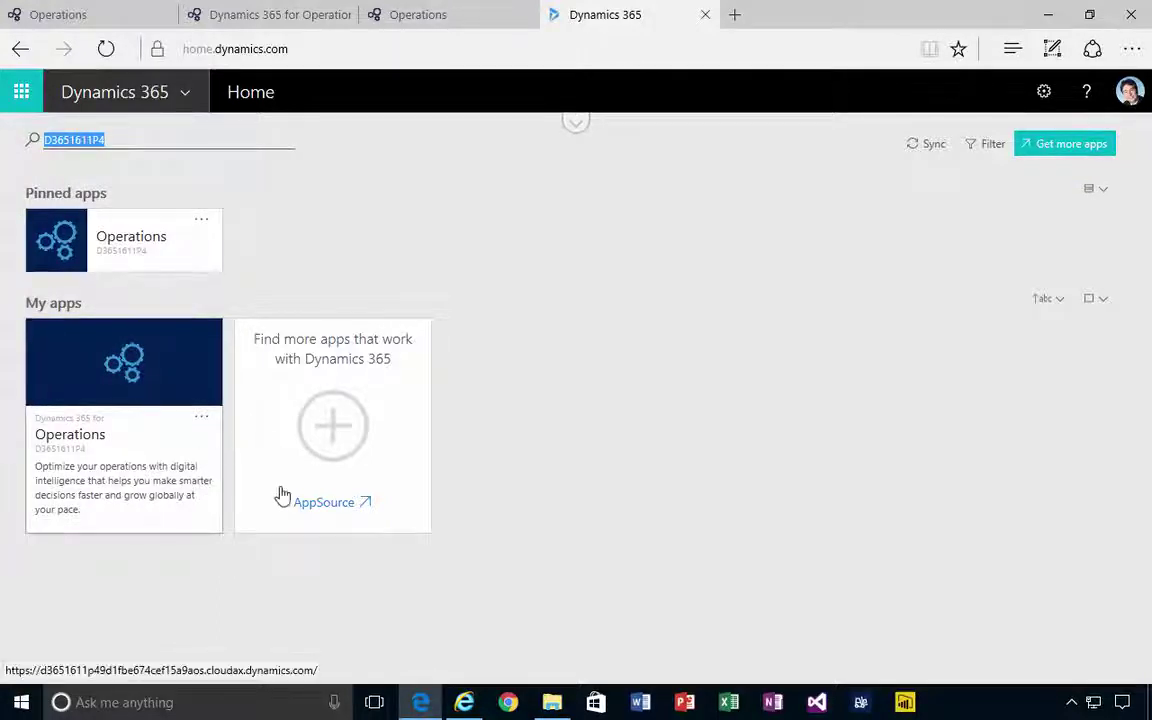
left_click(343, 510)
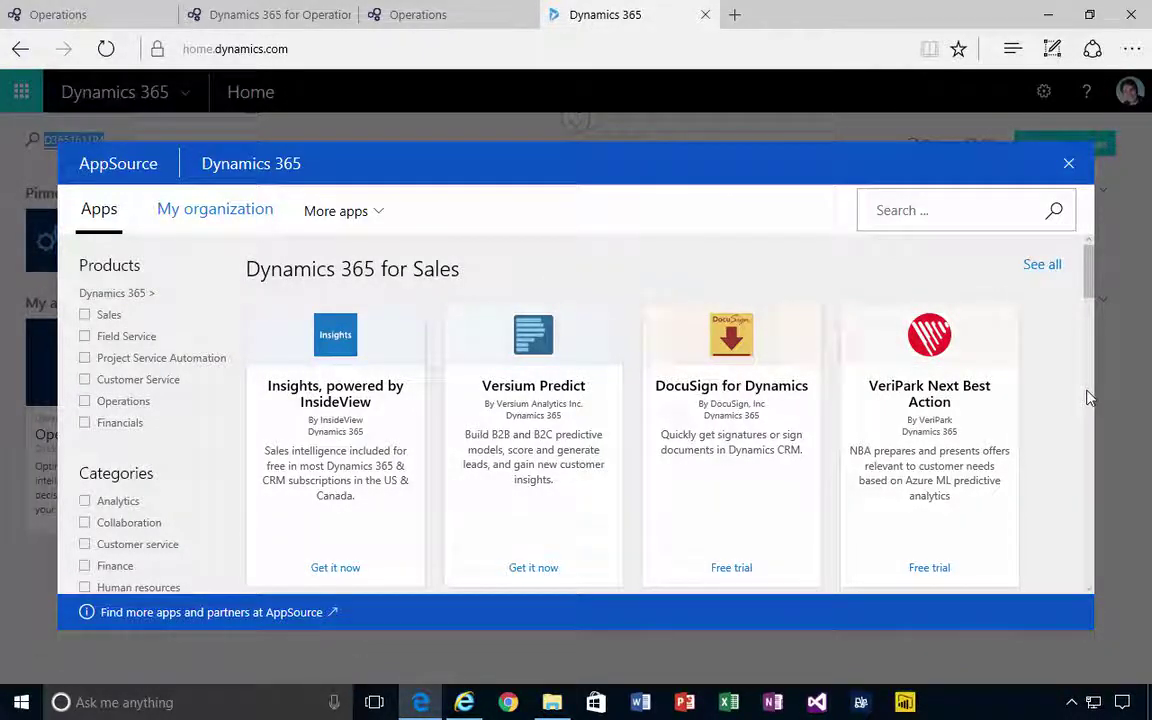
left_click(1089, 361)
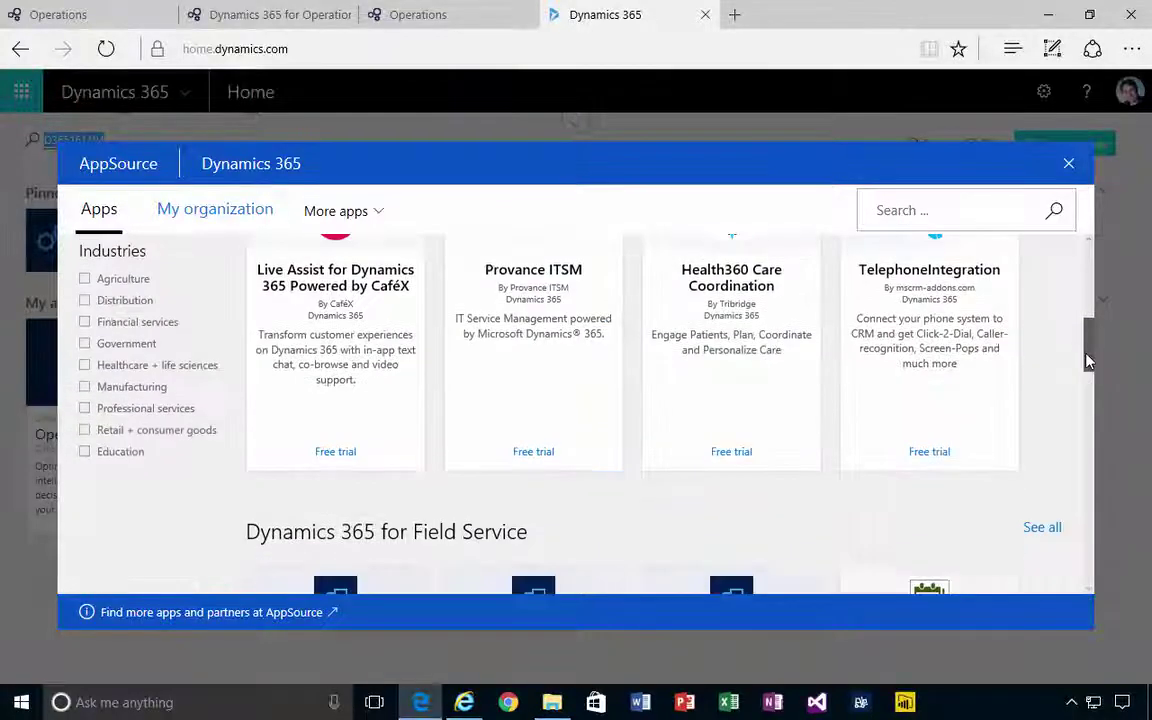
left_click_drag(1089, 350, 1088, 250)
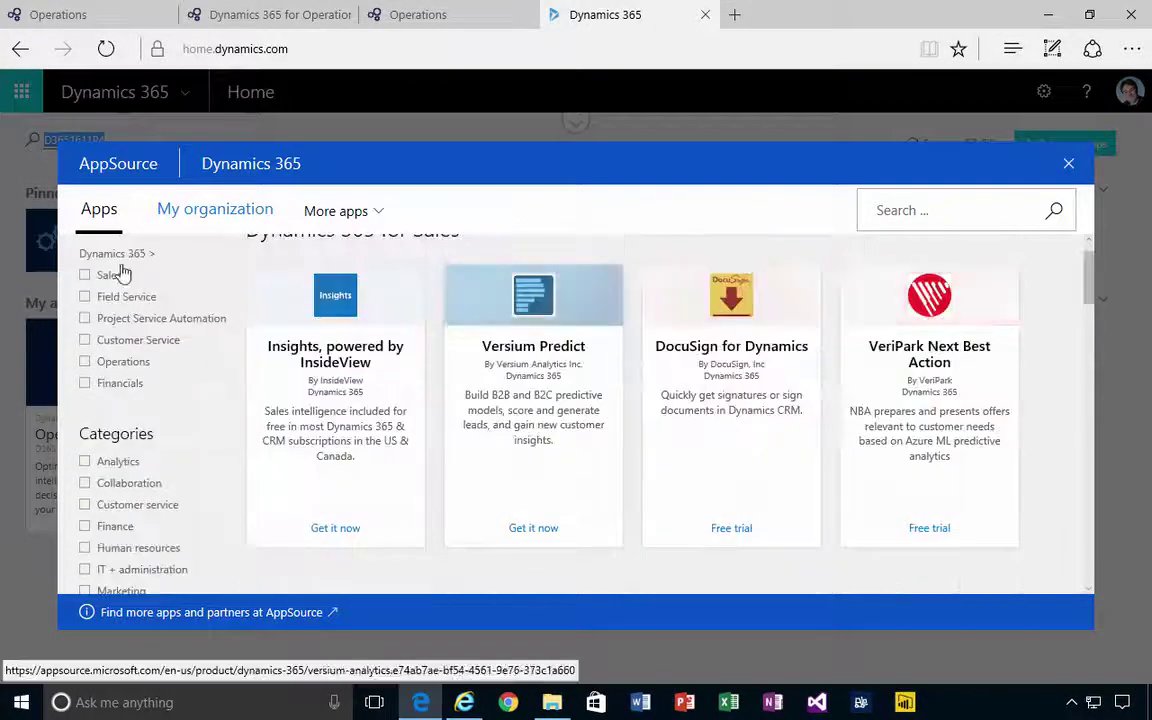
left_click(1069, 166)
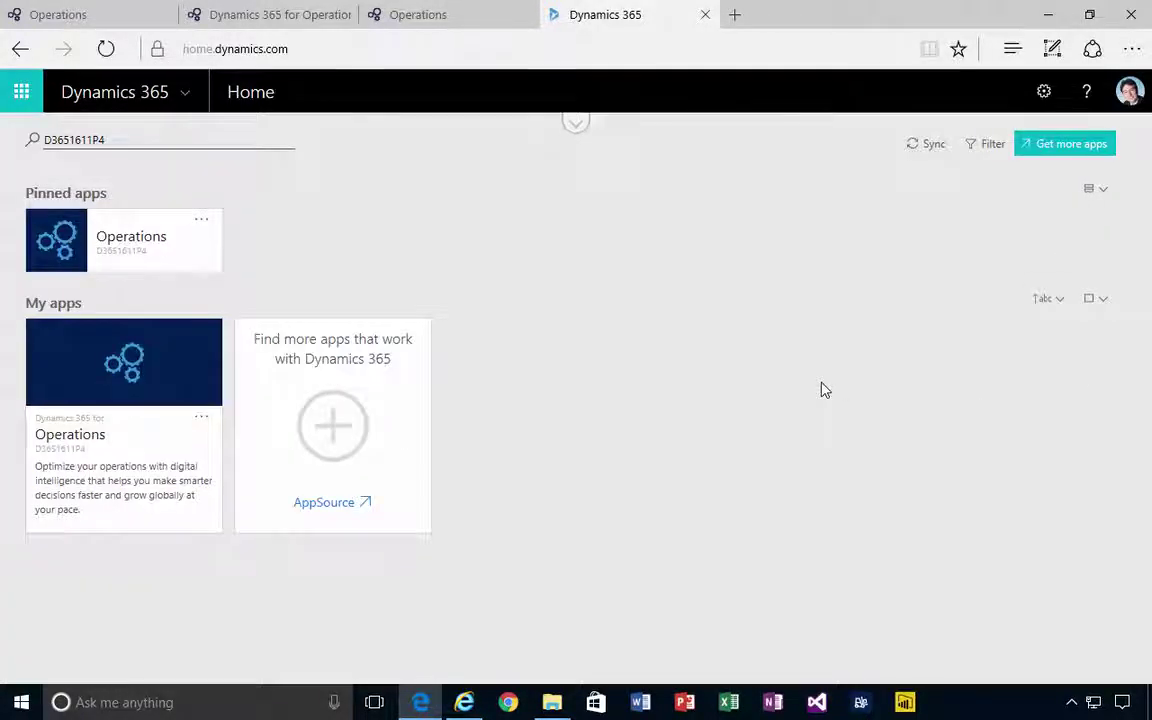